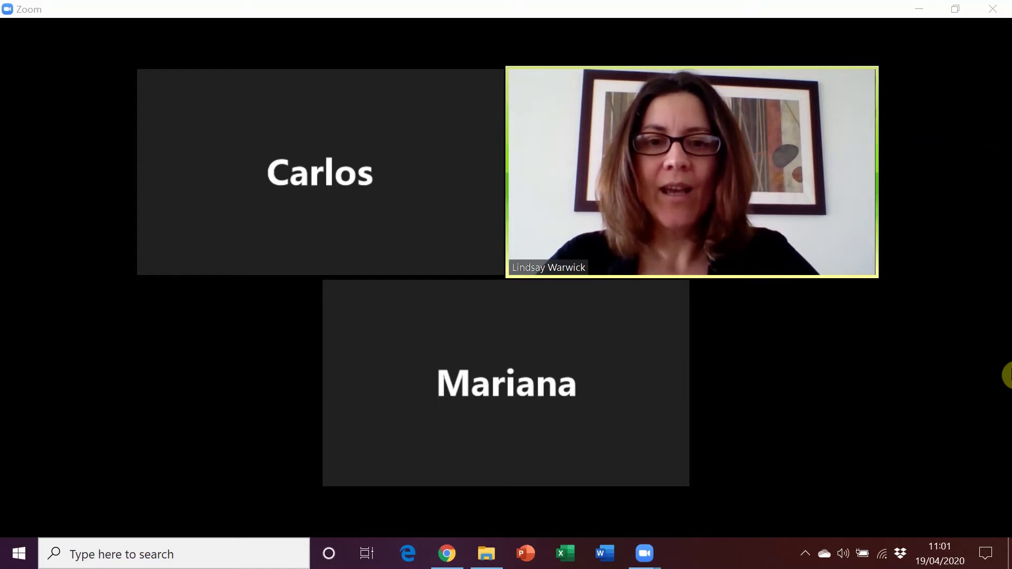
- Share the entire screen with the meeting participants, with computer sound included
mouse_move(994, 420)
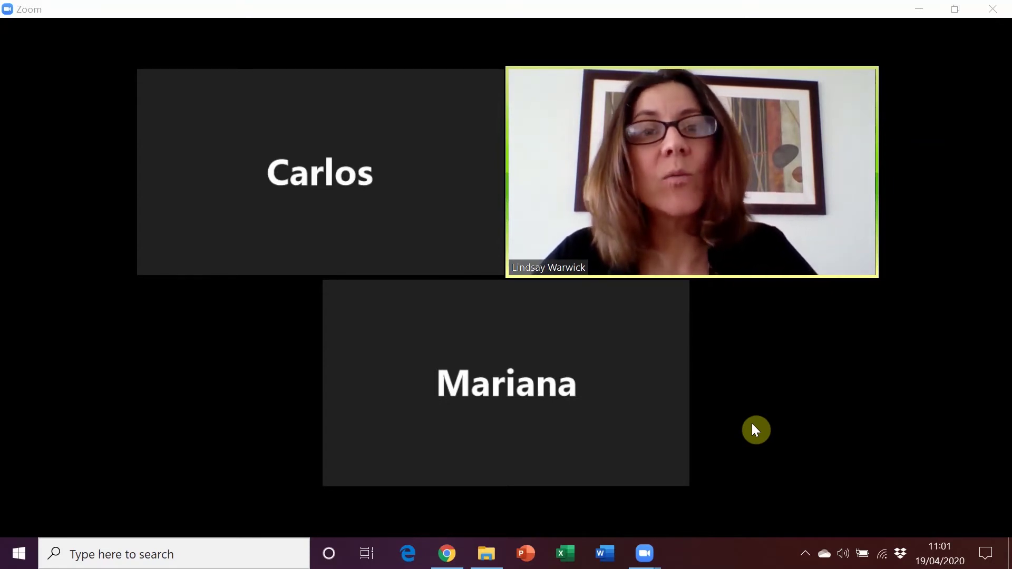
mouse_move(571, 389)
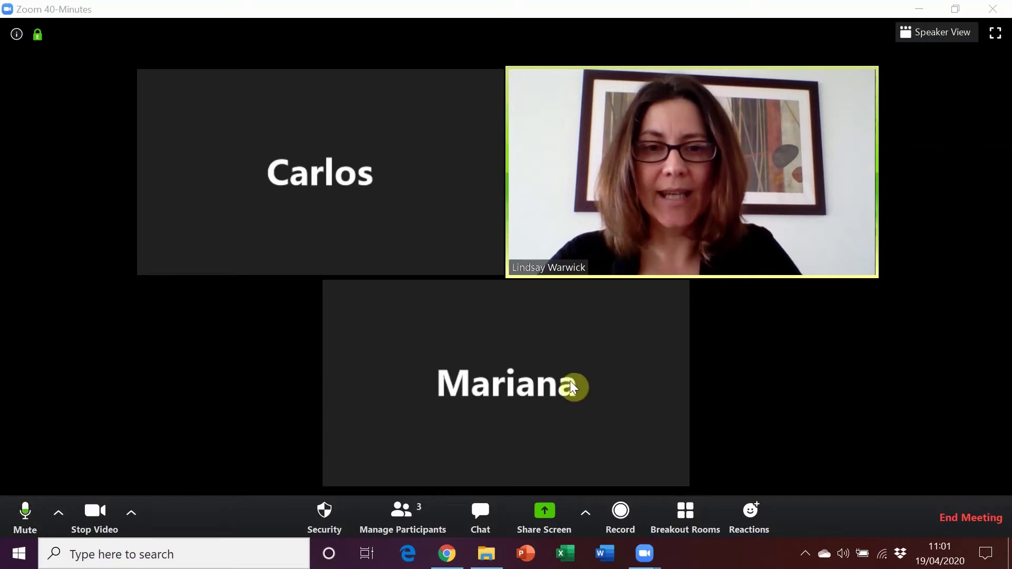
left_click(546, 519)
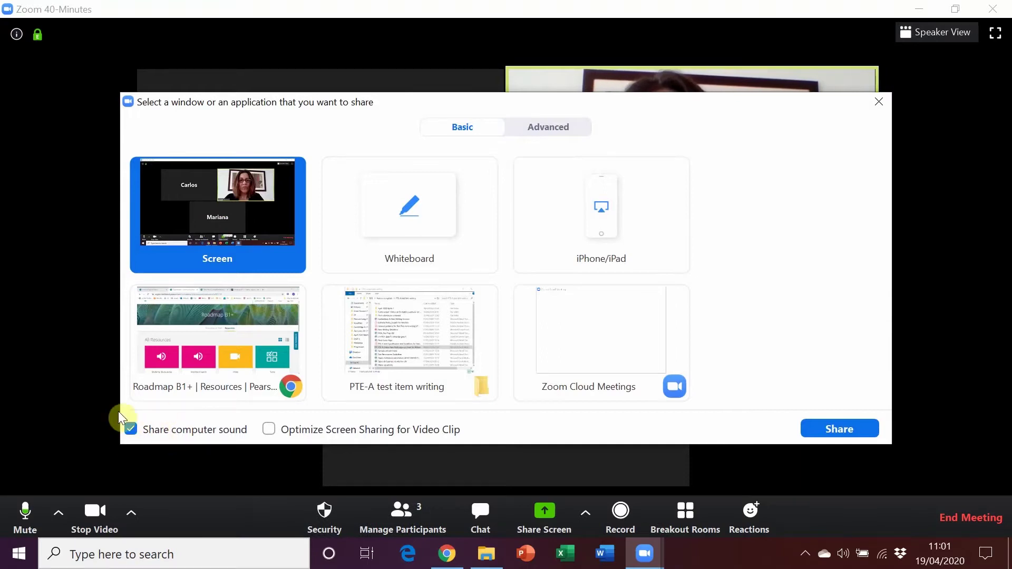
mouse_move(138, 430)
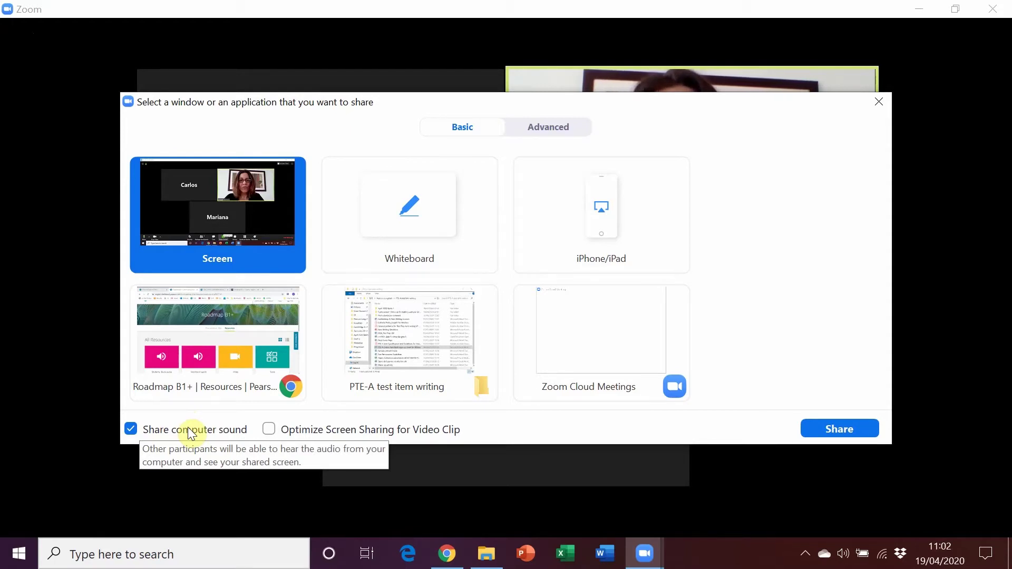
double_click(206, 194)
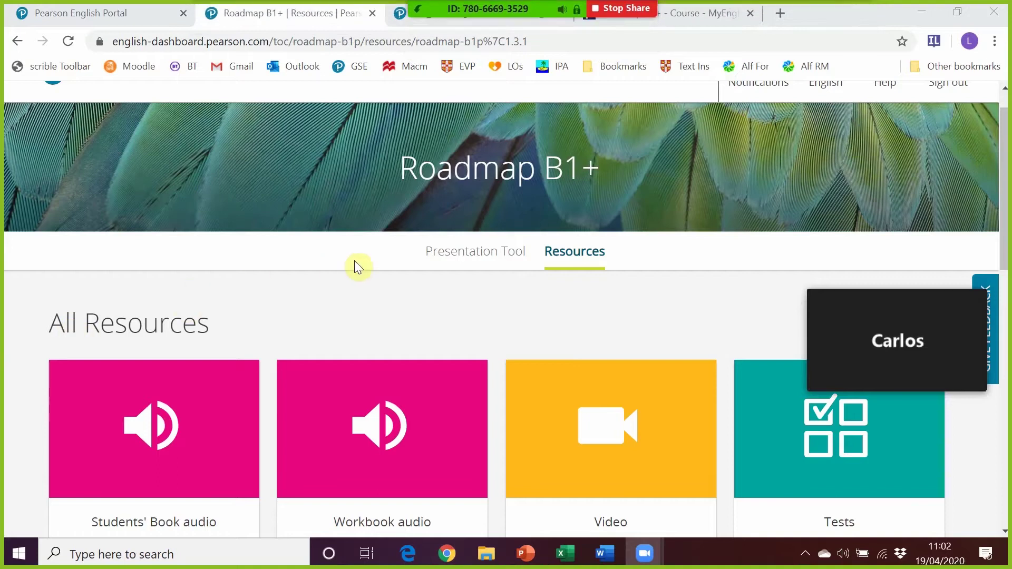
- Open the Student's Book lesson 2A Getting better from Unit 2 of the Roadmap B1+ Presentation Tool in teaching mode
left_click(501, 263)
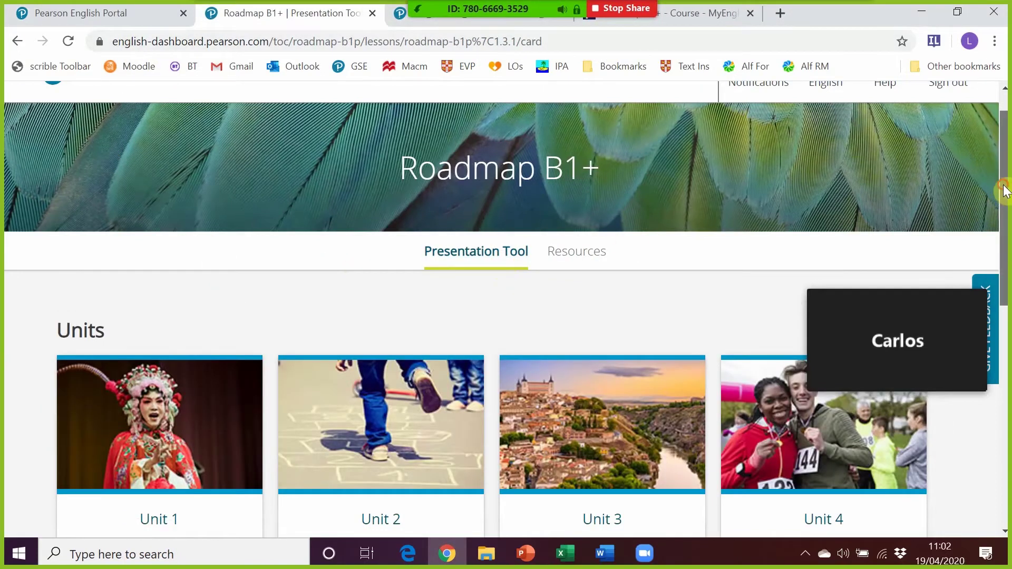
left_click_drag(1005, 191, 1004, 279)
left_click(381, 311)
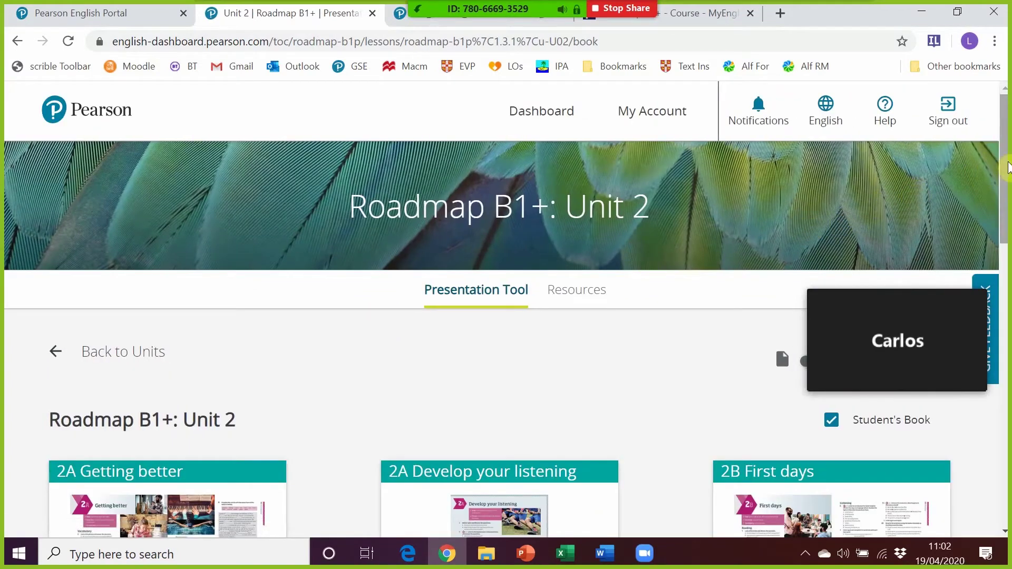
scroll(1006, 188, "down", 1)
scroll(1006, 188, "down", 5)
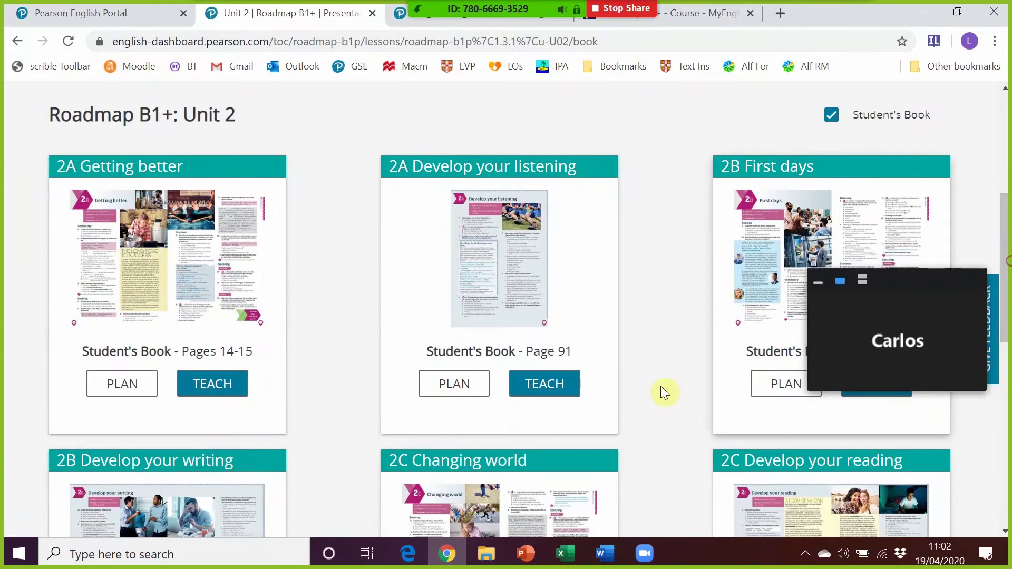
left_click(231, 389)
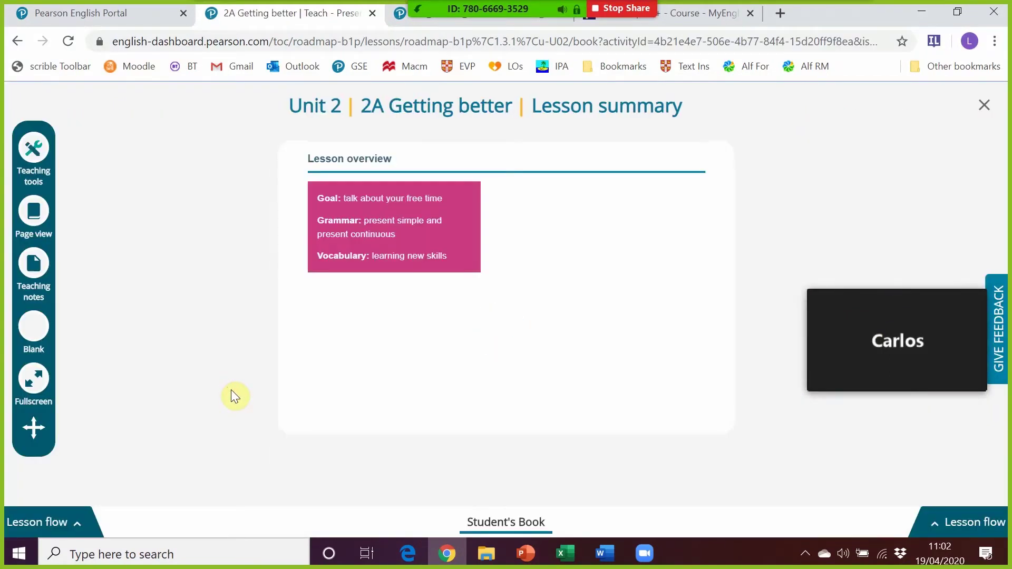
- From the lesson's page view, open Vocabulary exercise 2, and return to the pages to open exercise 3
left_click(36, 200)
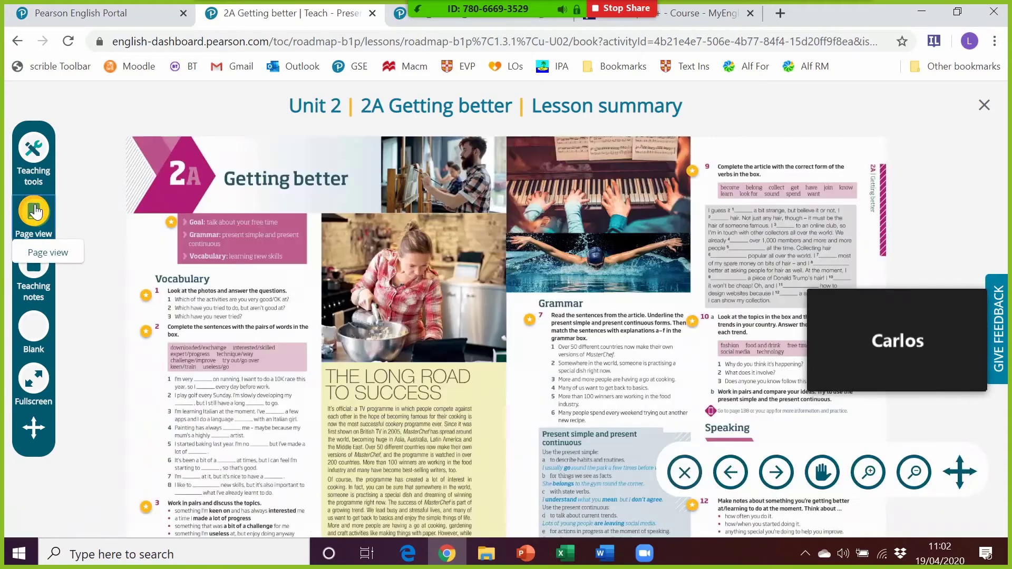
left_click(149, 331)
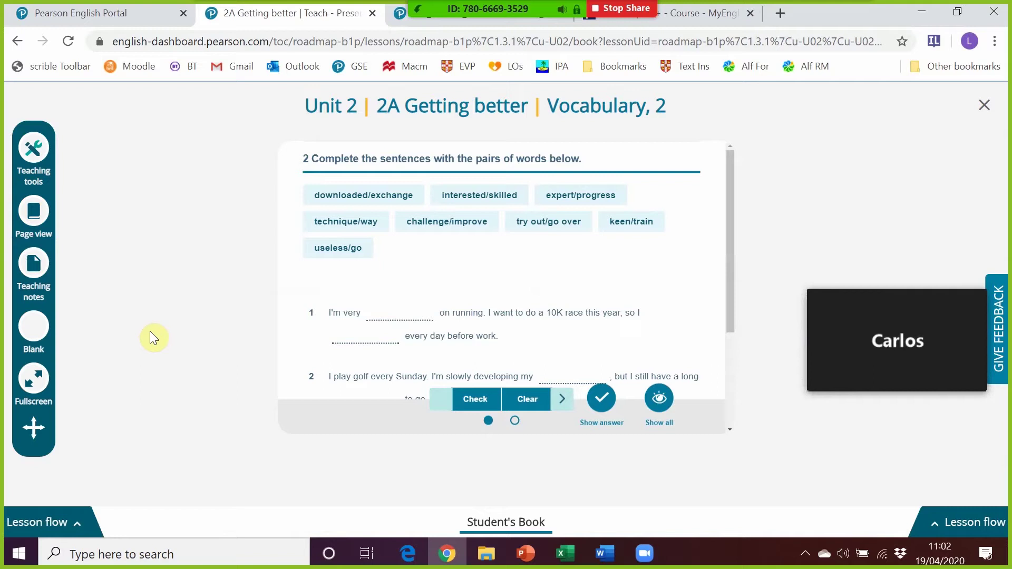
left_click(34, 214)
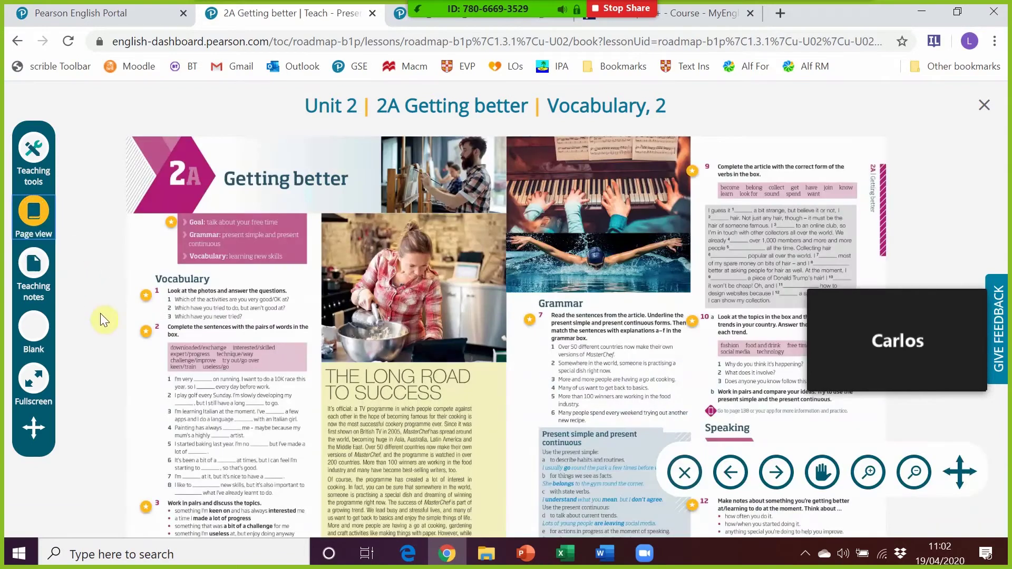
left_click(150, 501)
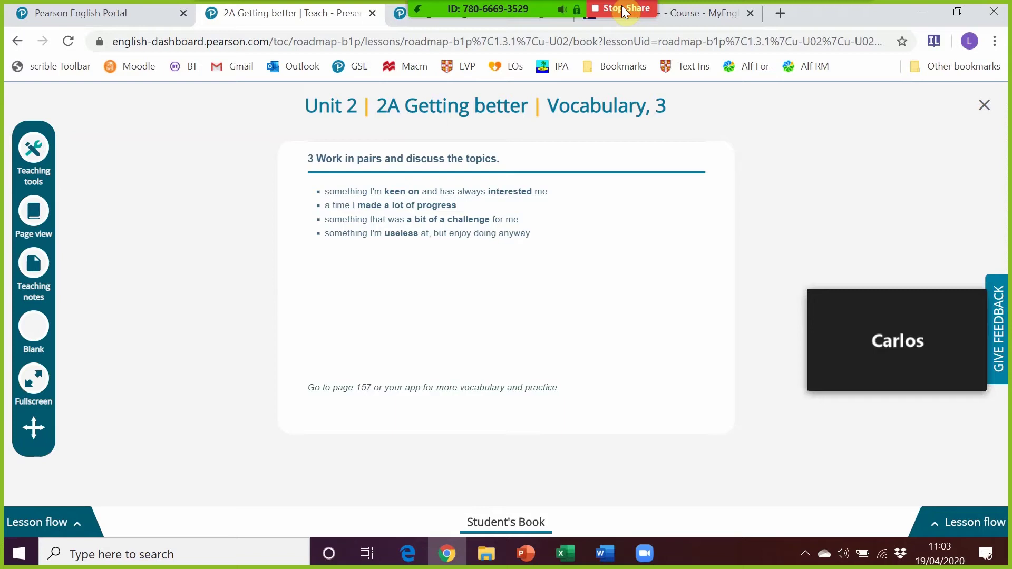
- Stop sharing the screen and share a blank whiteboard instead
left_click(623, 8)
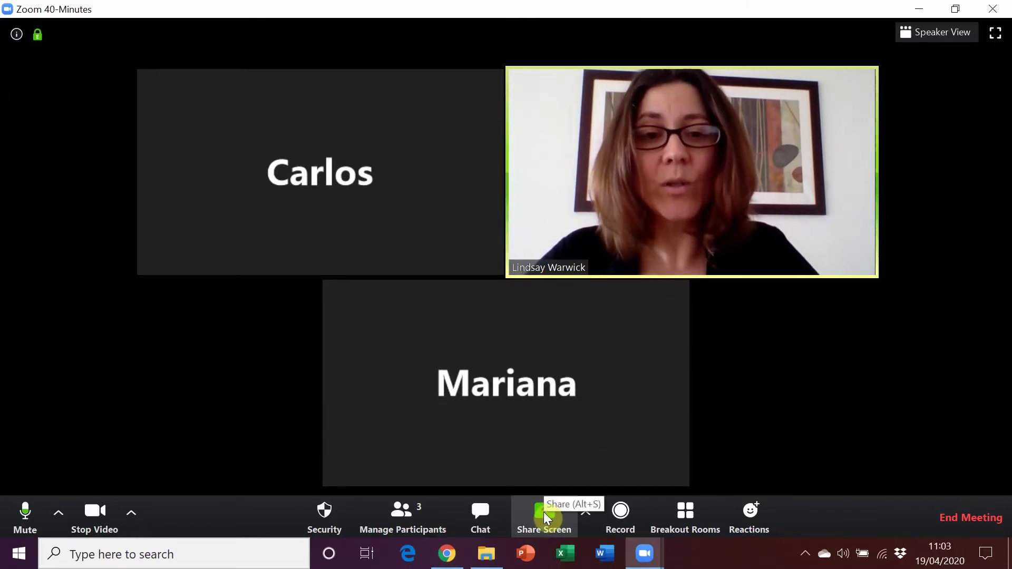
left_click(545, 517)
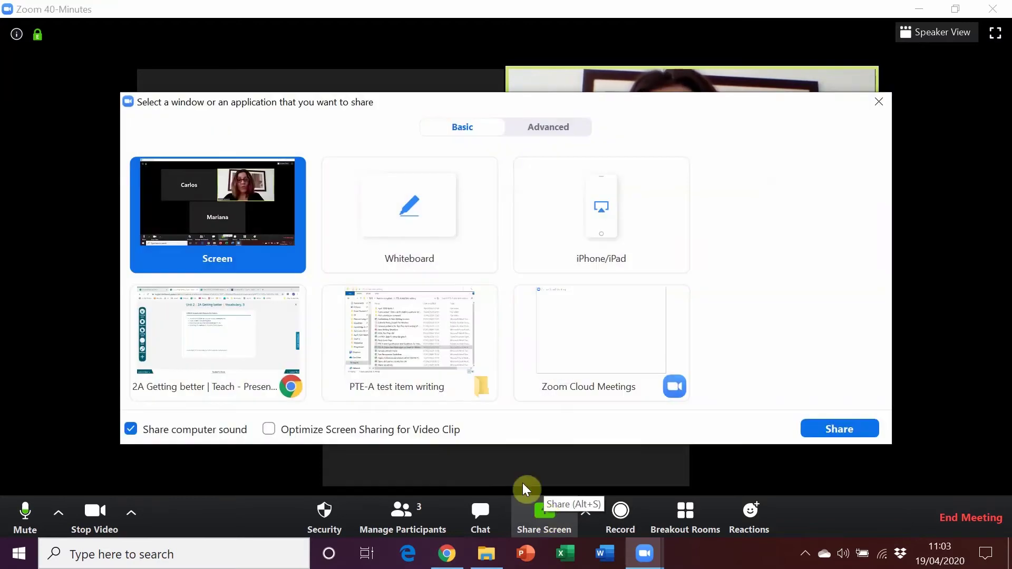
double_click(401, 203)
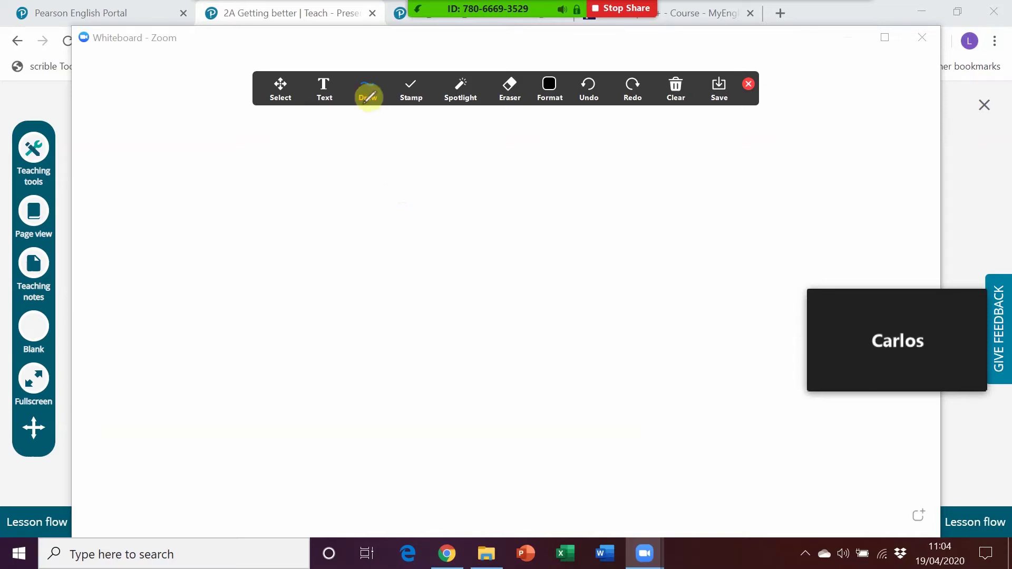
- Add the text "I going to the cinema." in the upper part of the whiteboard
left_click(322, 87)
left_click(259, 203)
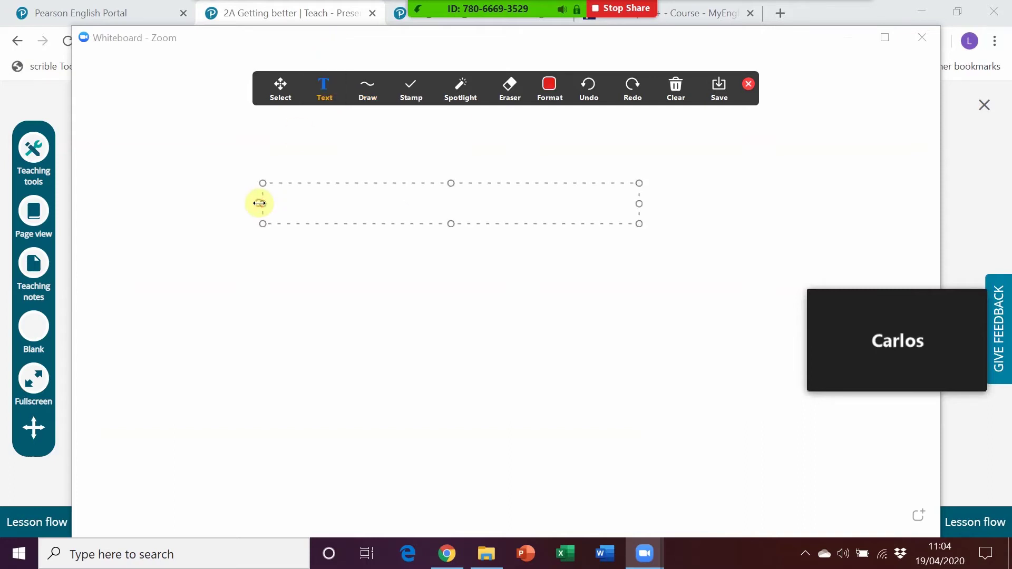
type("I going to the cinema.")
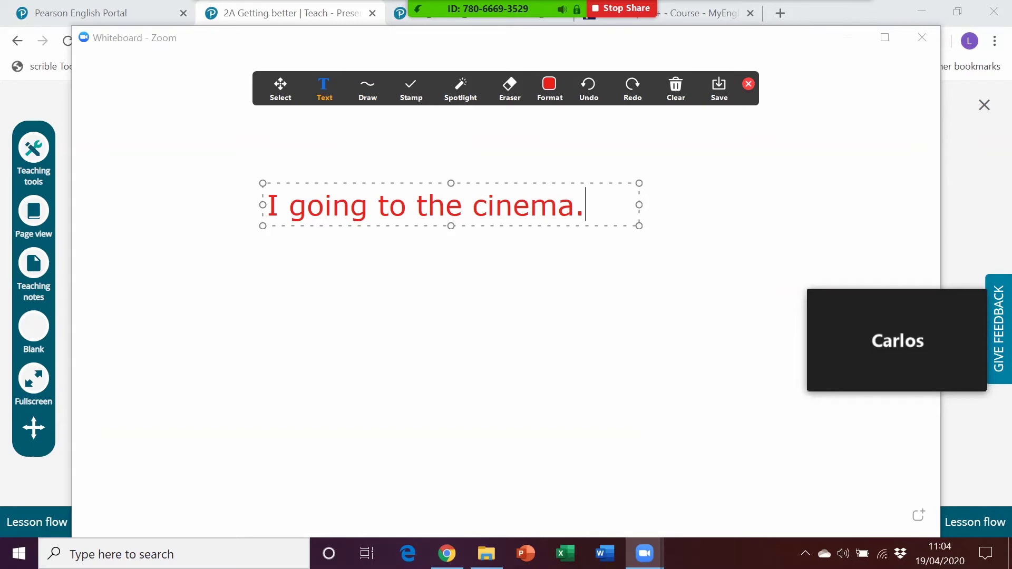
- Change the colour of the whole whiteboard sentence to black
left_click_drag(592, 202, 260, 181)
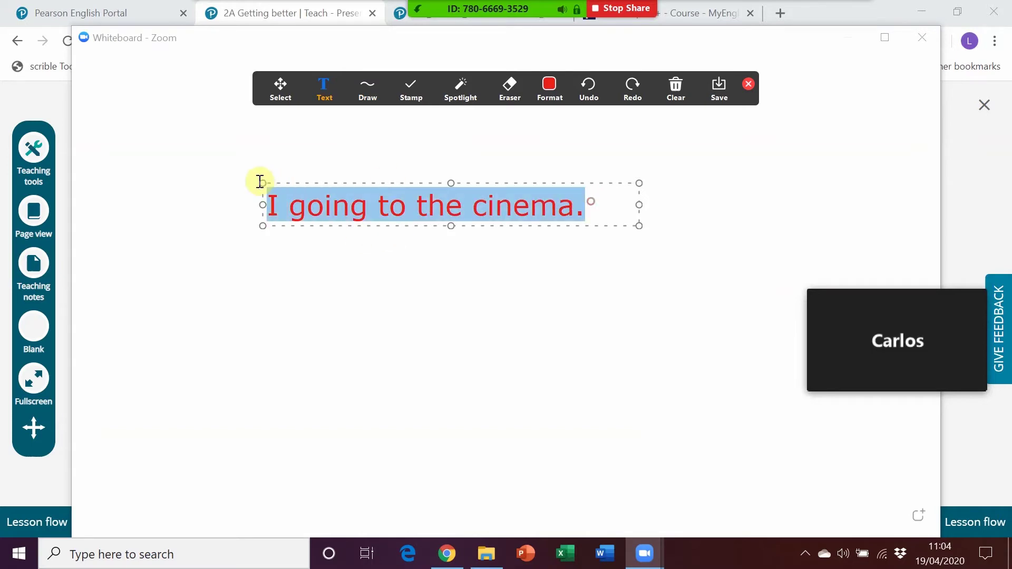
left_click(543, 96)
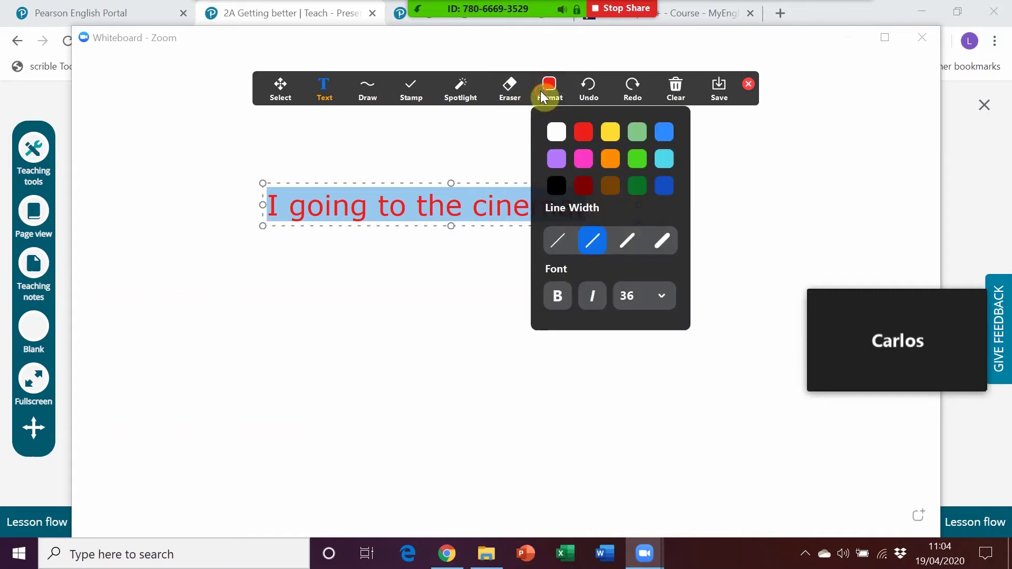
left_click(555, 185)
left_click(420, 172)
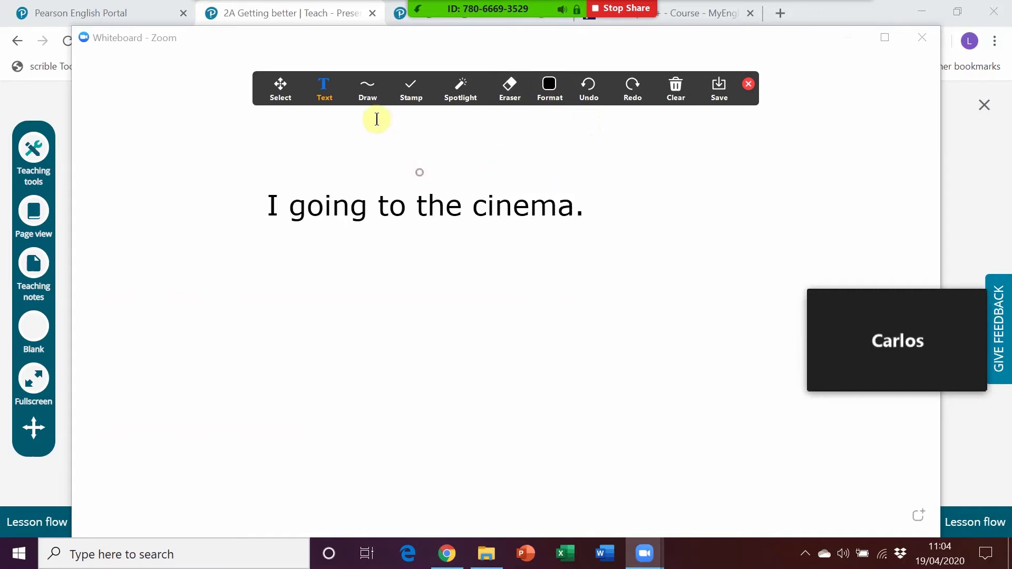
- Underline the words "going to" with a straight line
left_click(367, 91)
left_click(387, 128)
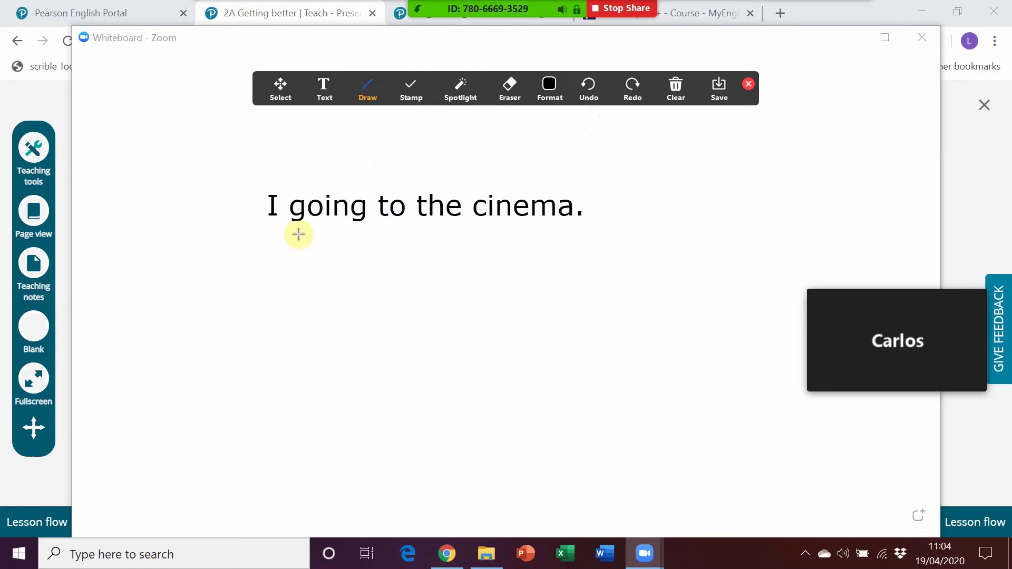
left_click_drag(288, 232, 402, 232)
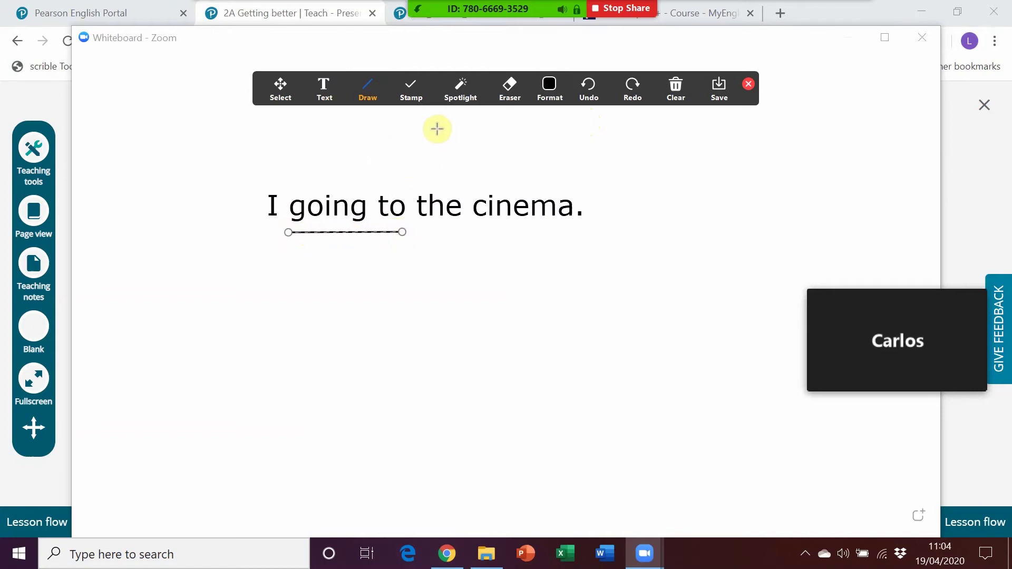
- Stamp a heart above the word "going" on the whiteboard
left_click(478, 90)
left_click(400, 88)
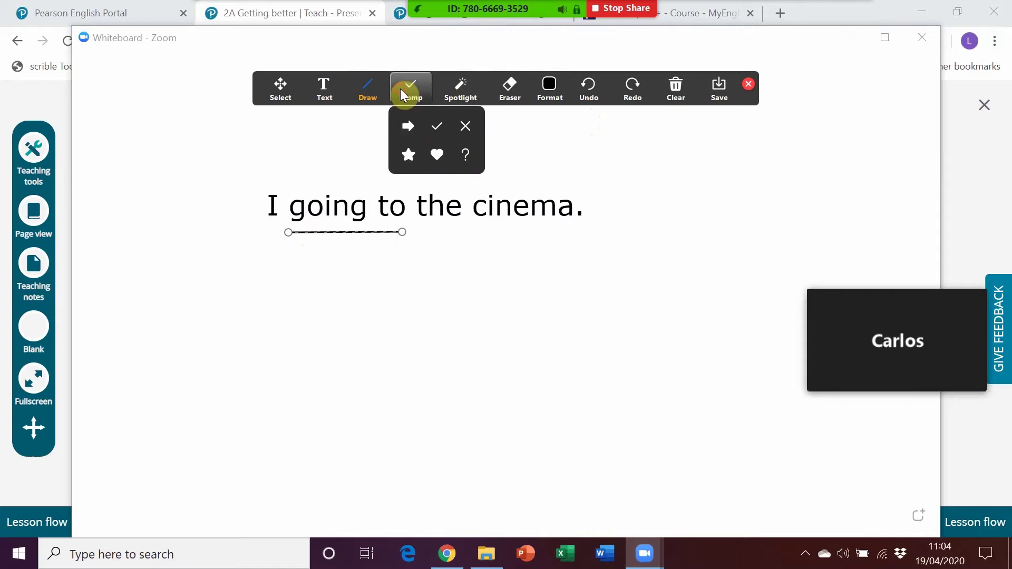
left_click(439, 154)
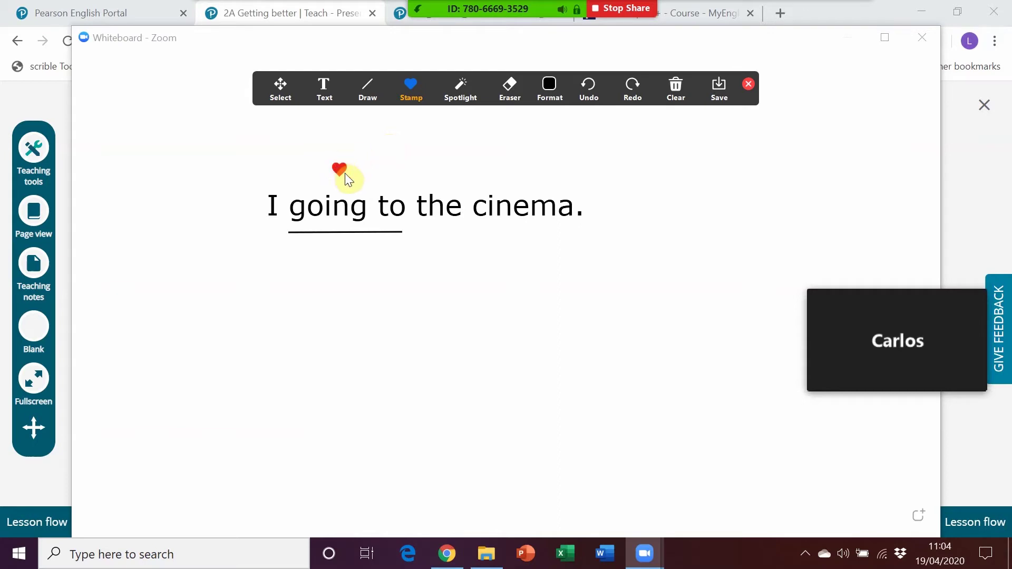
- Point at the whiteboard sentence with the Spotlight and switch to the Eraser tool
left_click(463, 95)
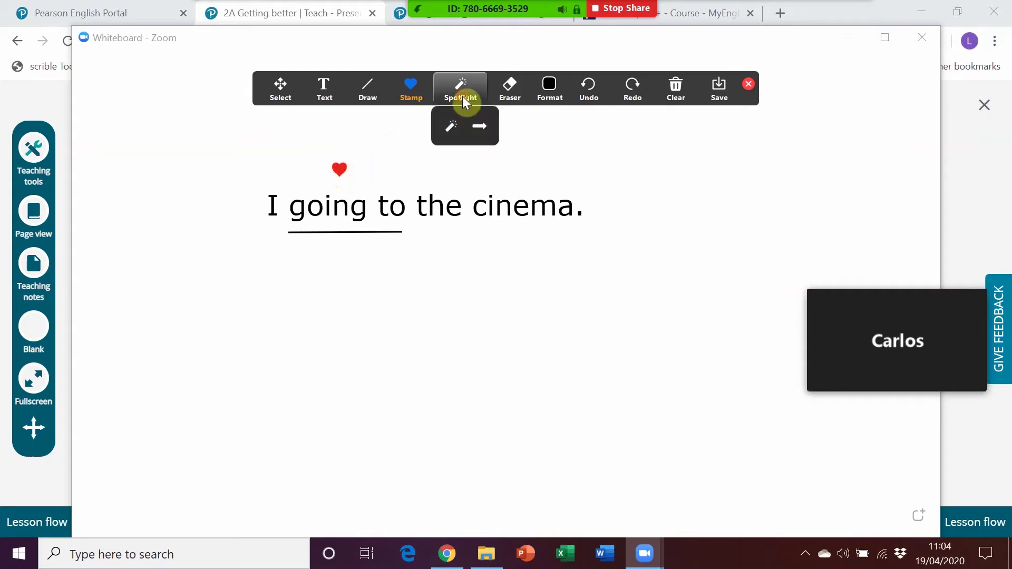
left_click(455, 117)
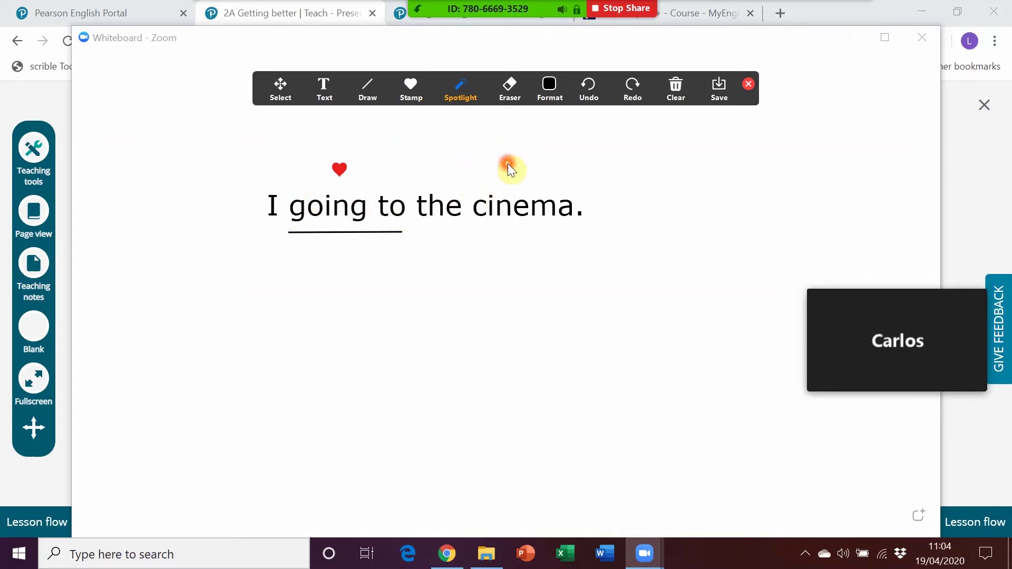
left_click(509, 87)
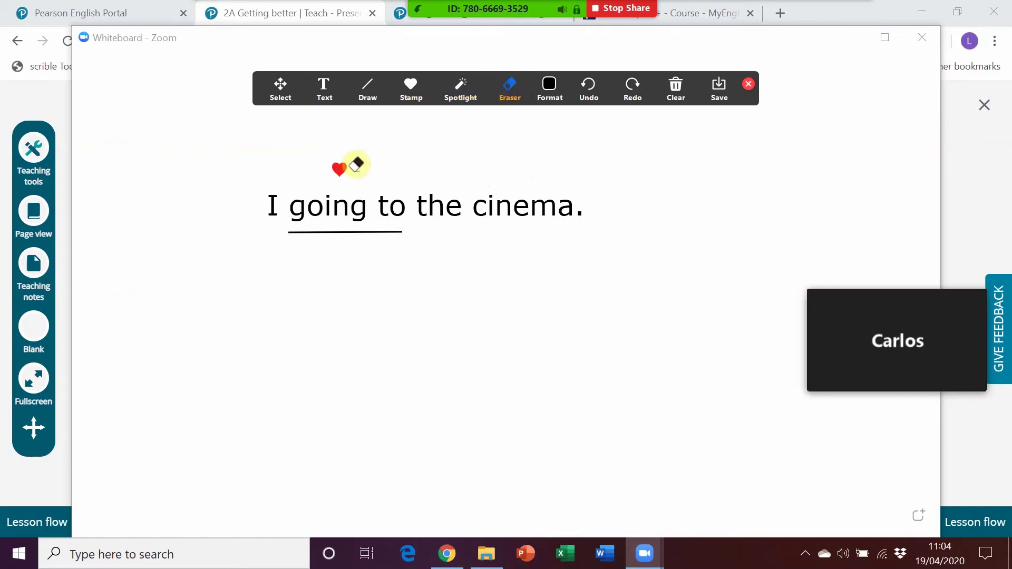
- Clear all drawings from the whiteboard and stop sharing it
mouse_move(675, 97)
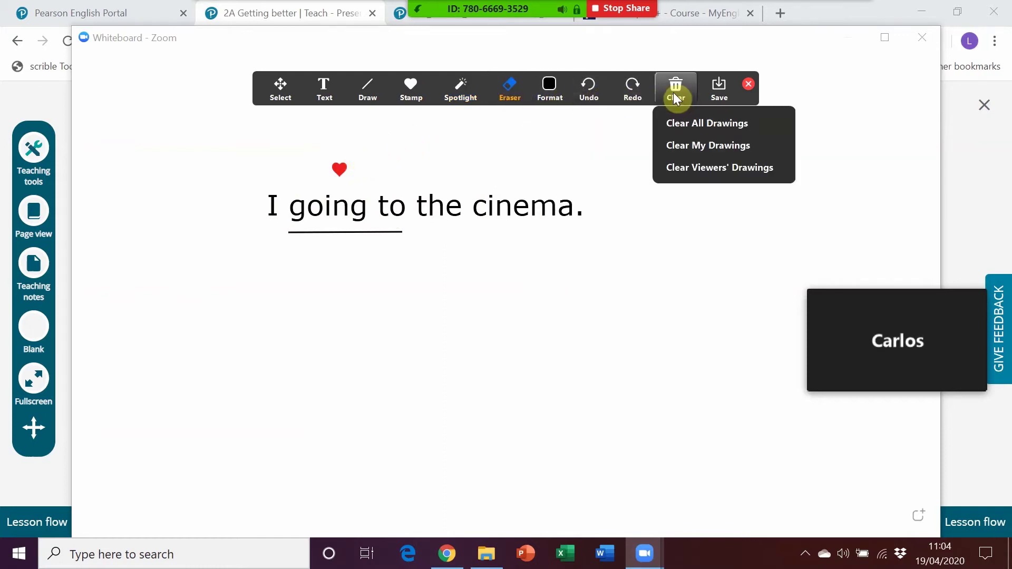
left_click(687, 124)
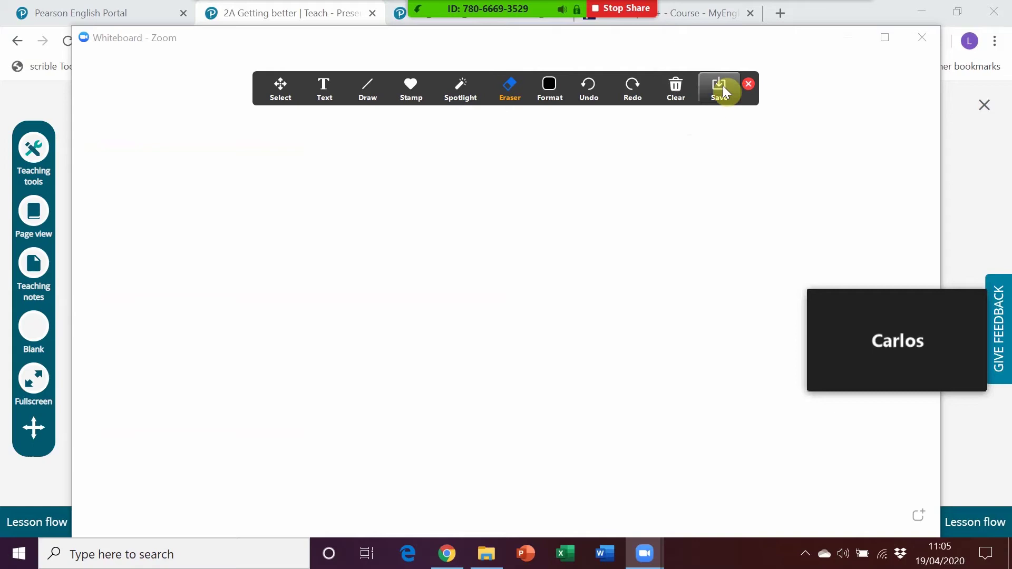
left_click(620, 11)
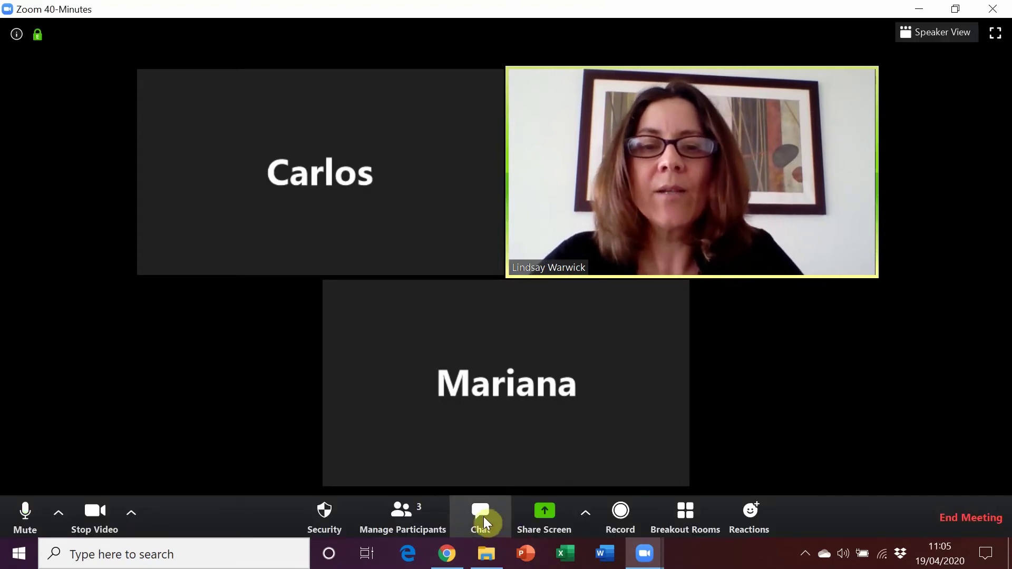
- Open the group chat and send everyone the message "Welcome! How was your day?"
left_click(483, 517)
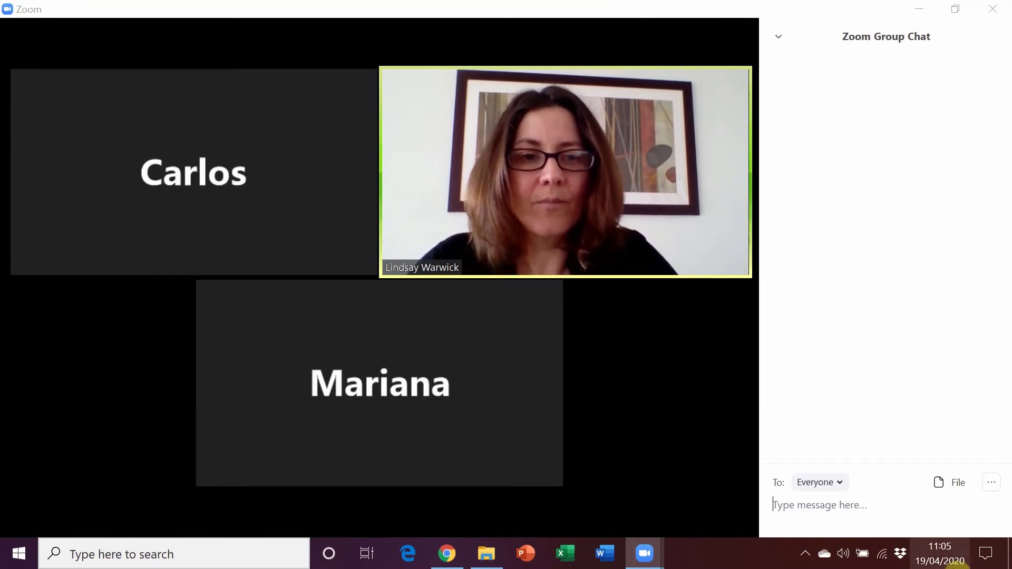
type("i")
key("BackSpace")
type("Welcome")
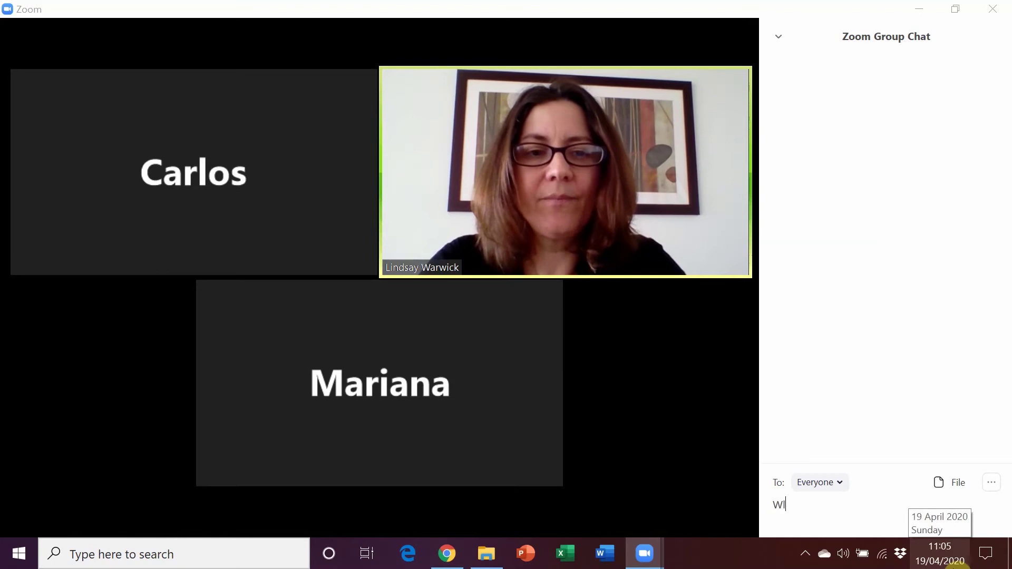
type("! Ho wa")
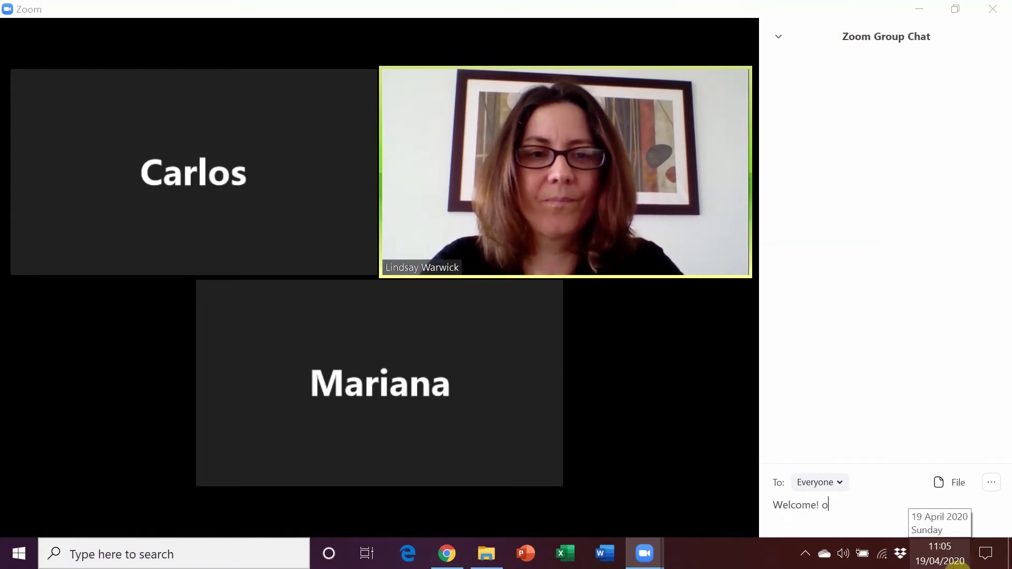
key("BackSpace")
type("Ho was")
key("BackSpace")
key("BackSpace")
key("BackSpace")
key("BackSpace")
type("w ")
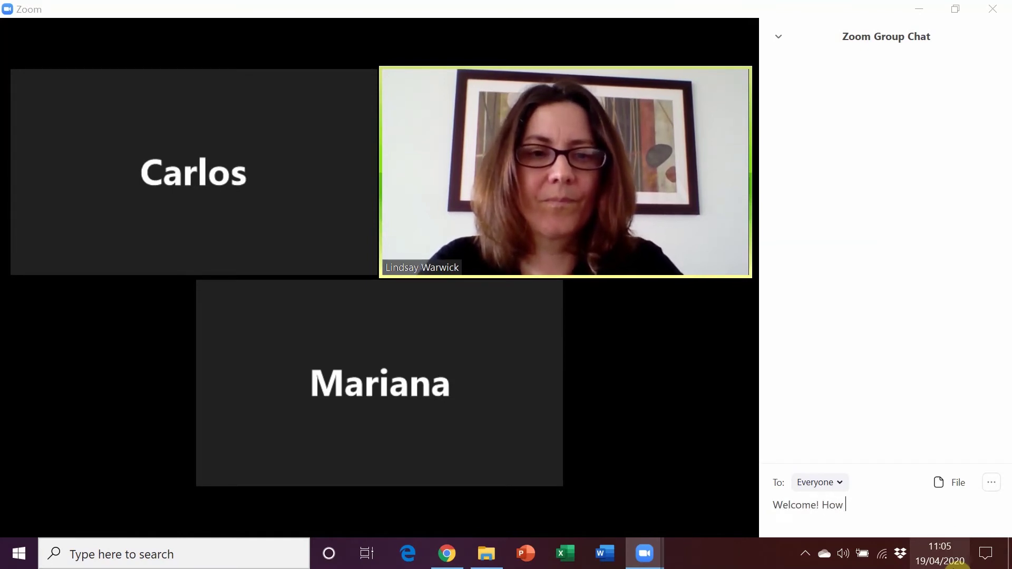
type("was your day?")
key("Return")
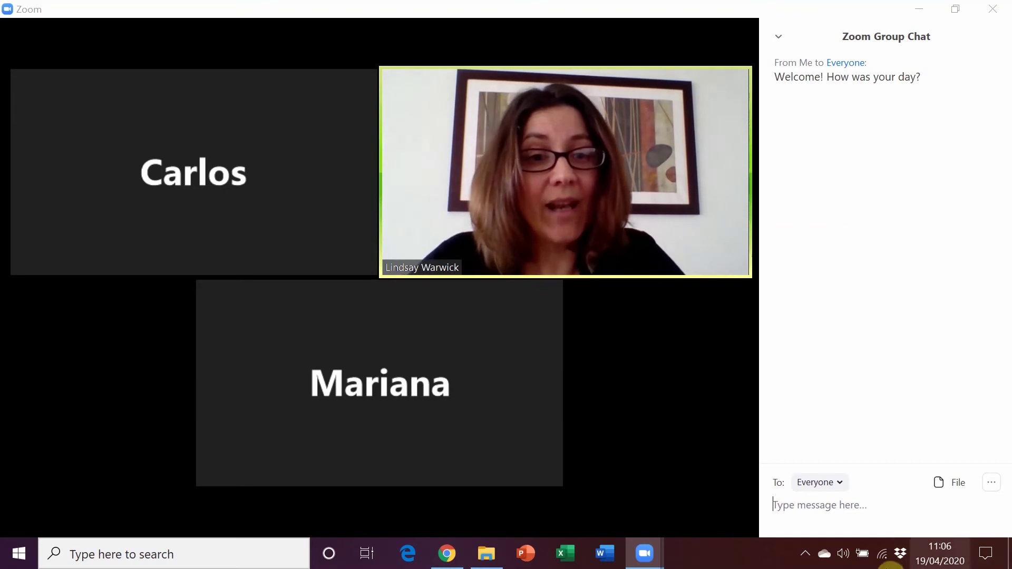
- Set the chat recipient to the first listed student for a private message
left_click(839, 486)
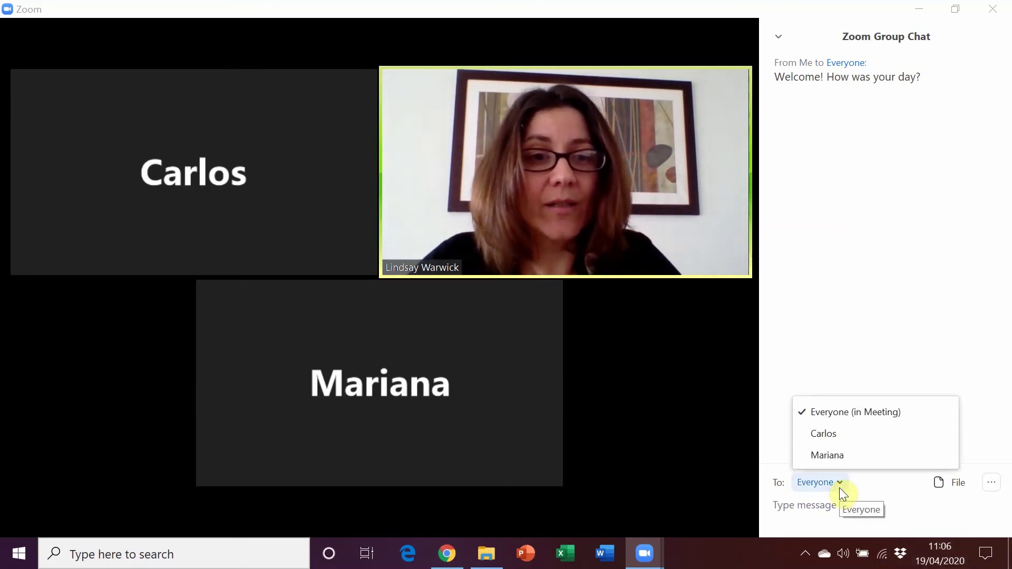
left_click(839, 430)
left_click(815, 512)
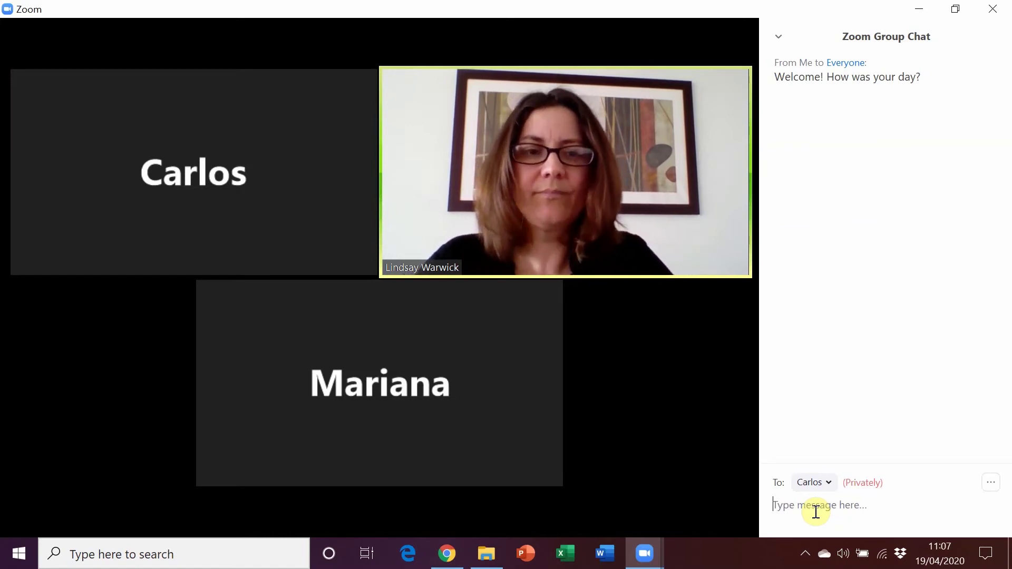
- Pop the group chat out into a separate window and minimise it after moving it lower over the meeting
left_click(780, 39)
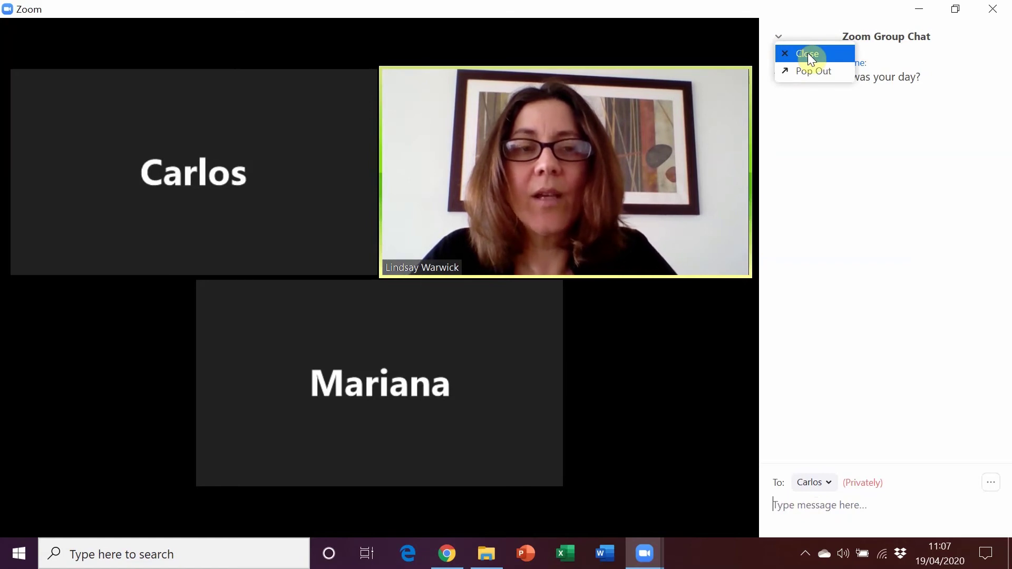
left_click(808, 69)
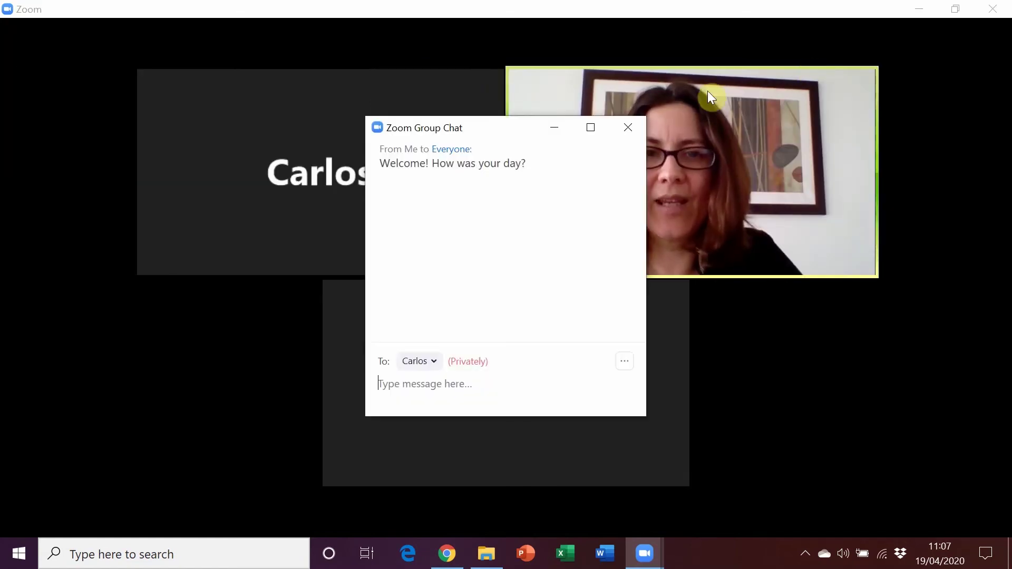
left_click_drag(515, 135, 598, 176)
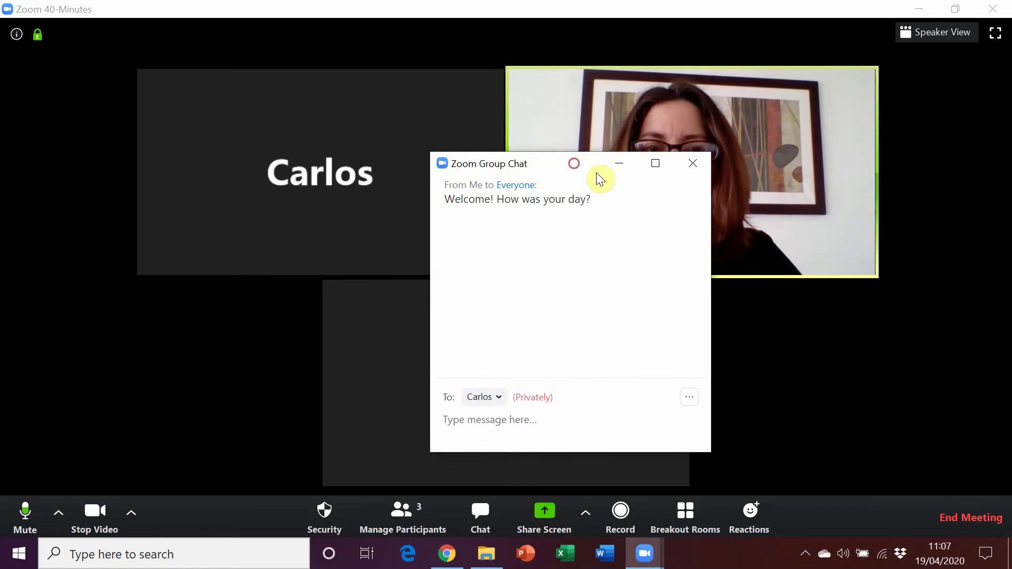
left_click(622, 164)
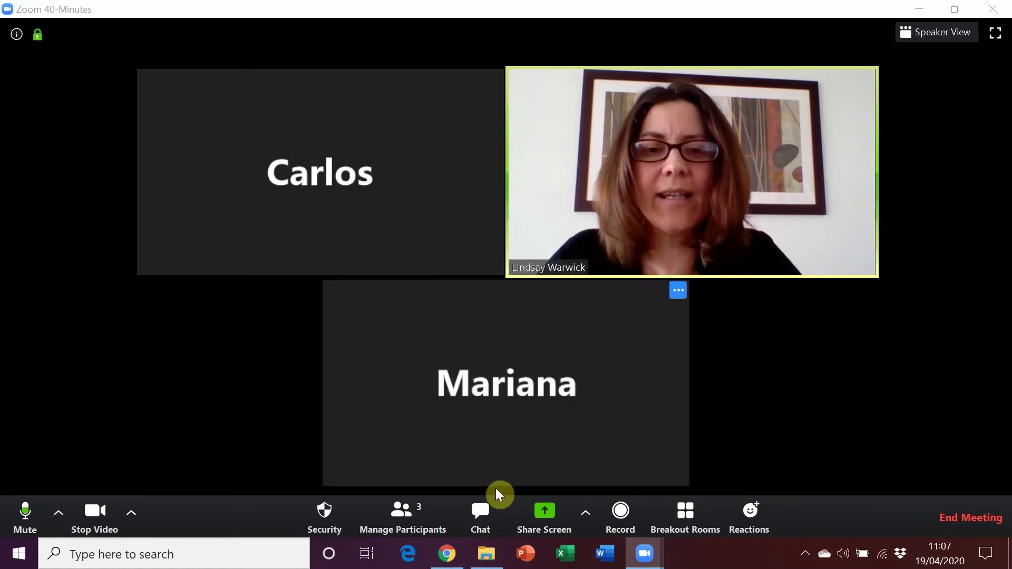
- Reopen the group chat, merge it back into the meeting window and close it
left_click(482, 513)
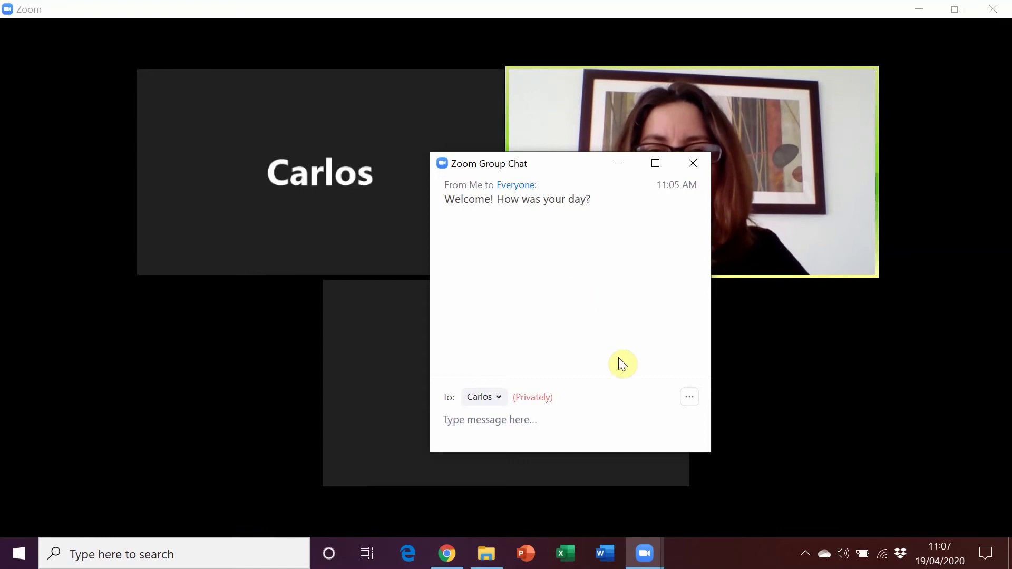
left_click(689, 399)
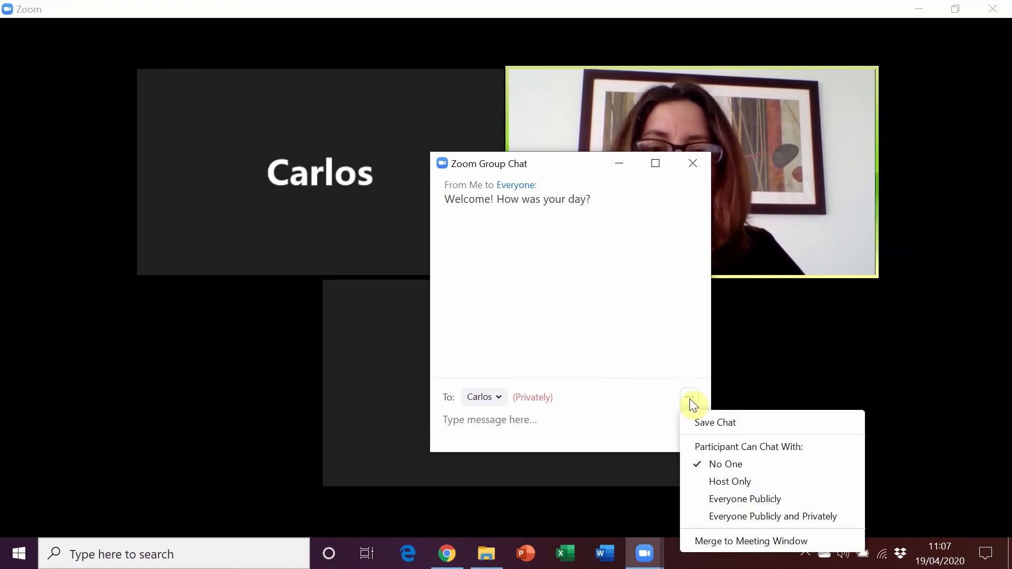
left_click(716, 540)
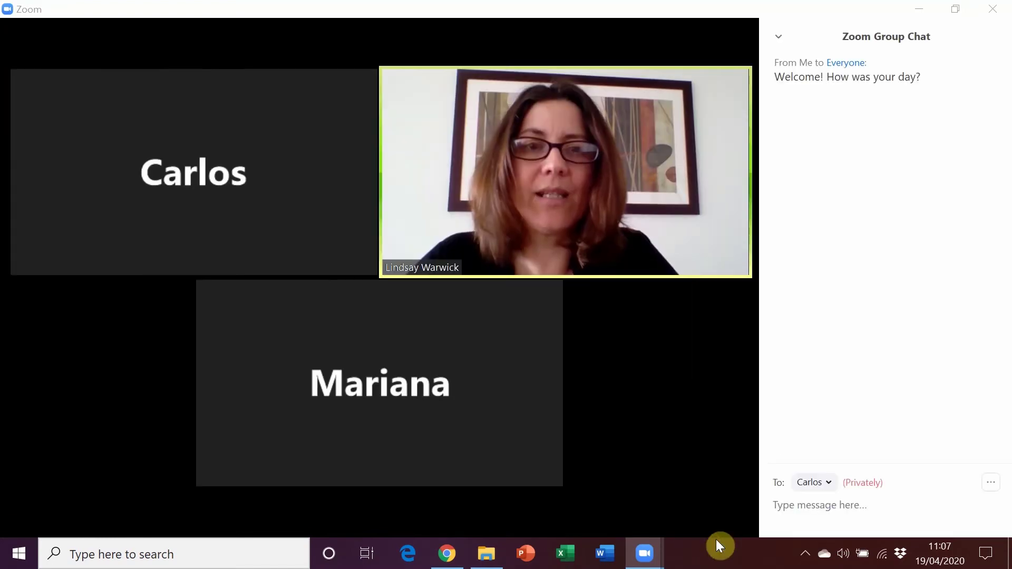
left_click(779, 38)
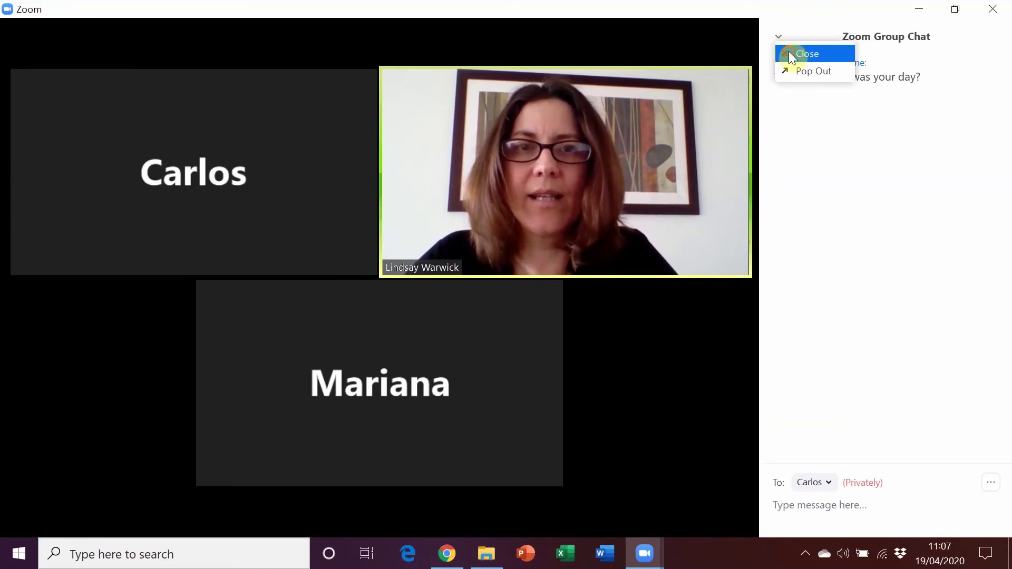
left_click(790, 54)
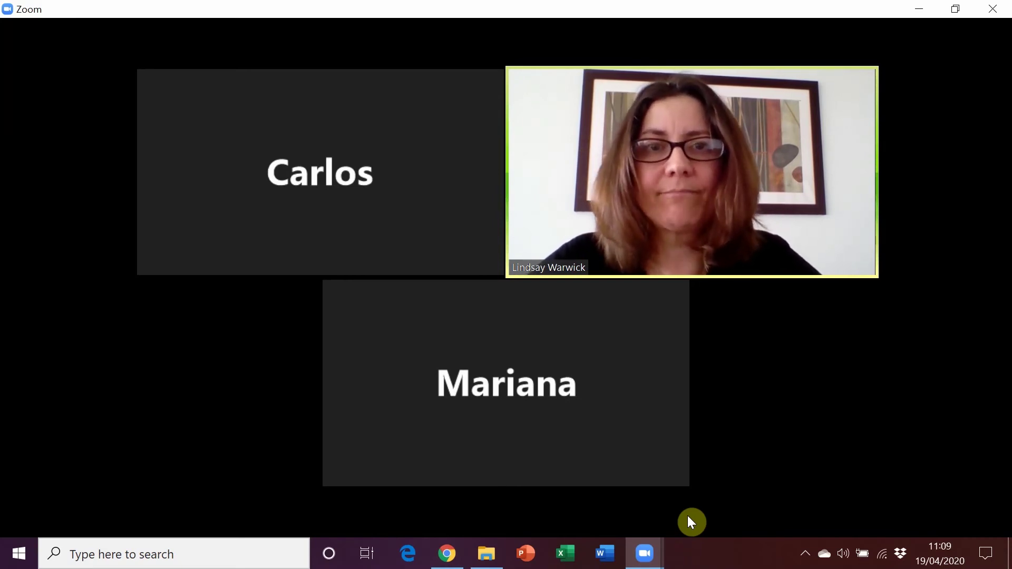
- Create 2 breakout rooms with participants assigned manually
mouse_move(622, 511)
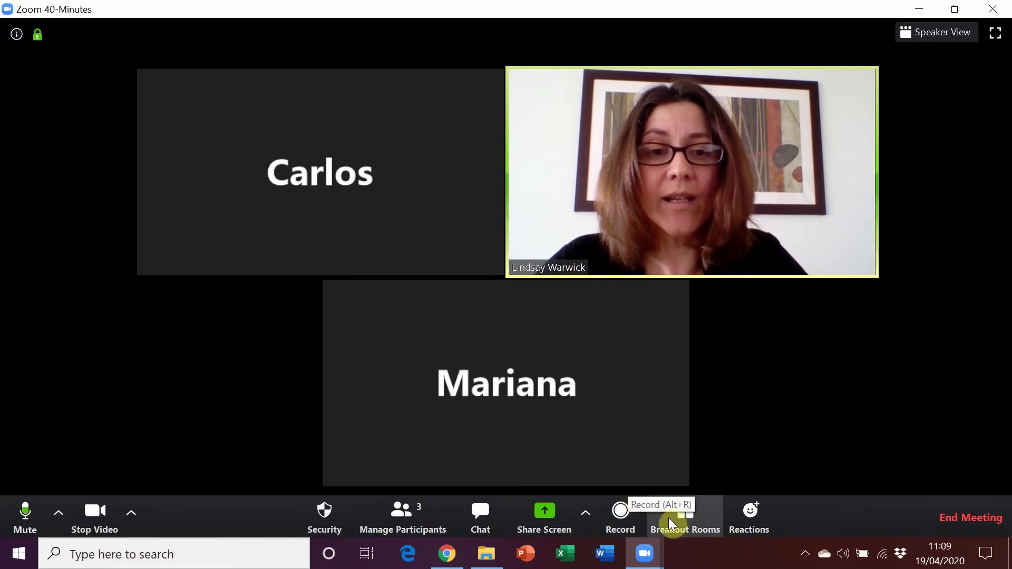
left_click(687, 521)
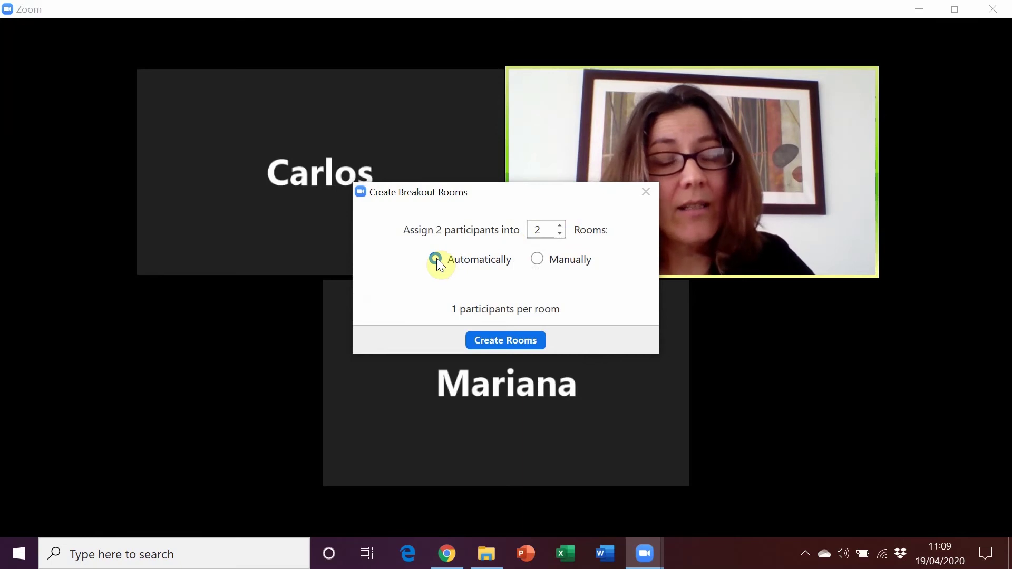
left_click(538, 260)
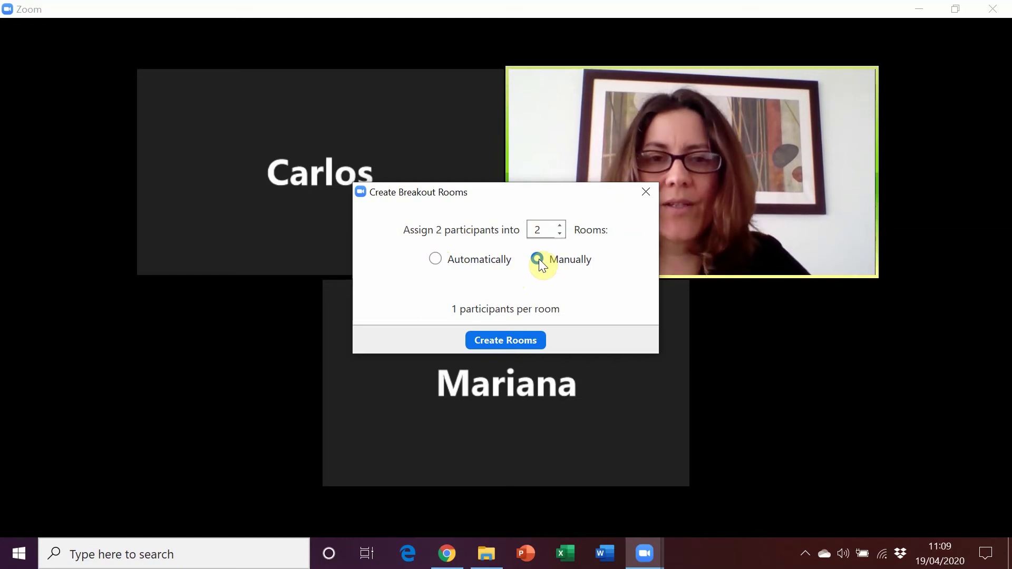
left_click(501, 341)
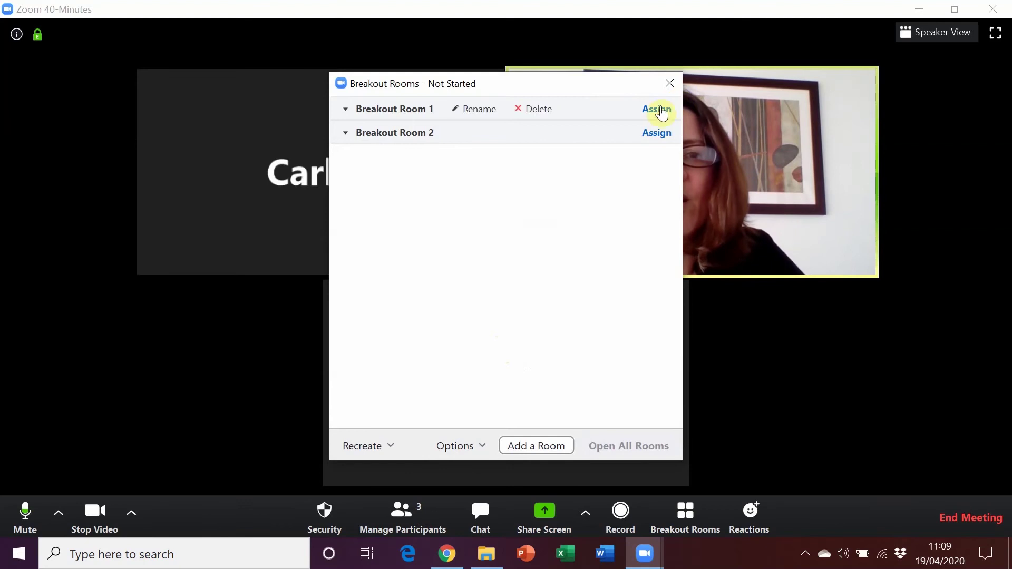
- Assign the first listed student to Breakout Room 1 and the other to Breakout Room 2, and open all rooms
left_click(661, 111)
left_click(700, 100)
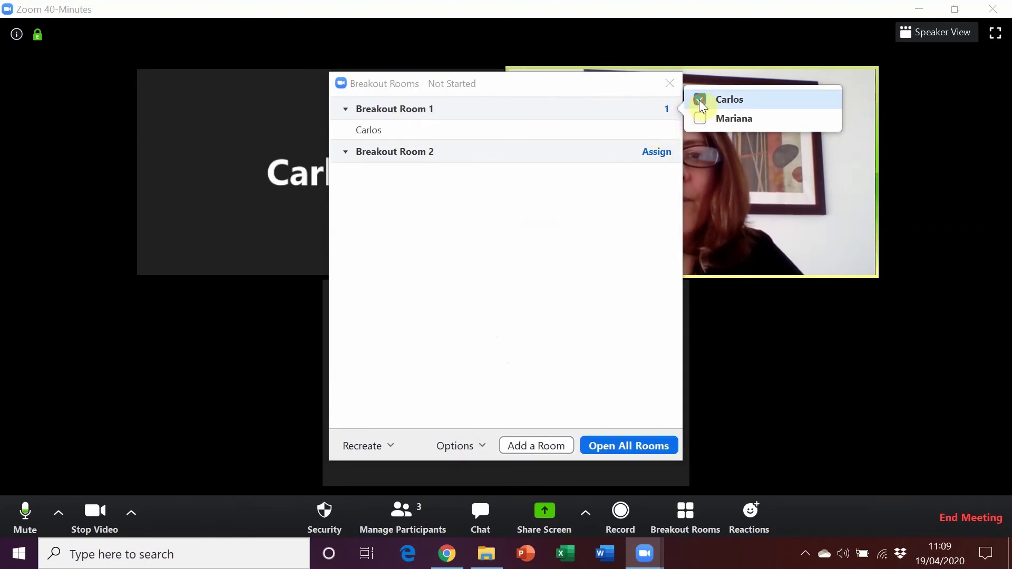
left_click(671, 150)
left_click(700, 153)
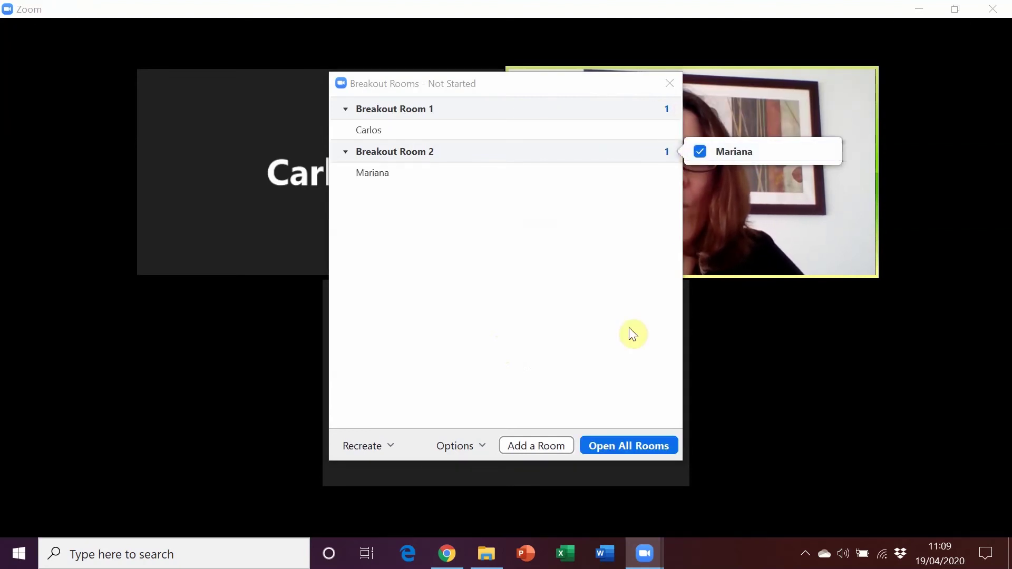
left_click(627, 445)
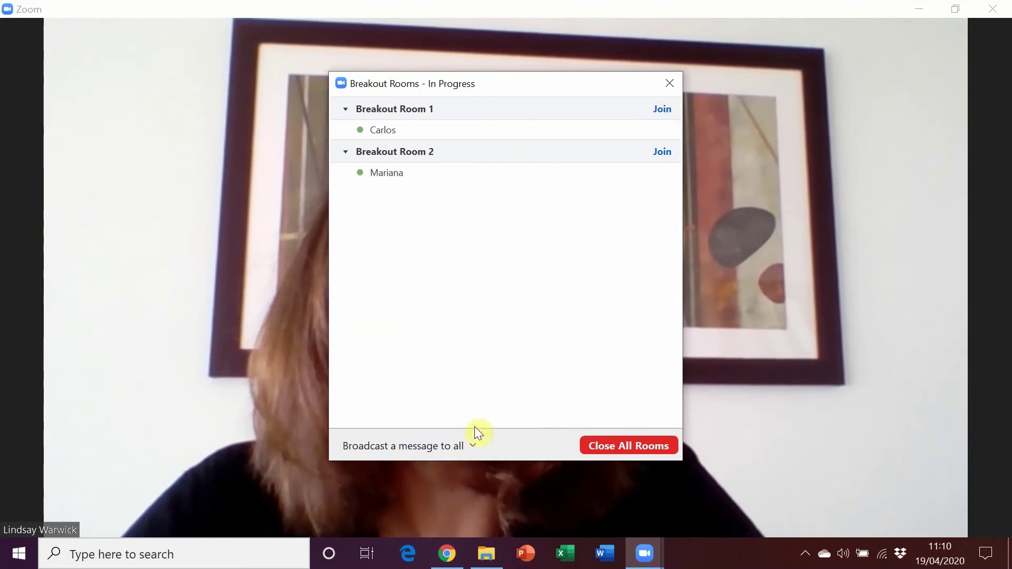
- View the box for broadcasting a message to all without sending one, and close all breakout rooms and their window
left_click(464, 448)
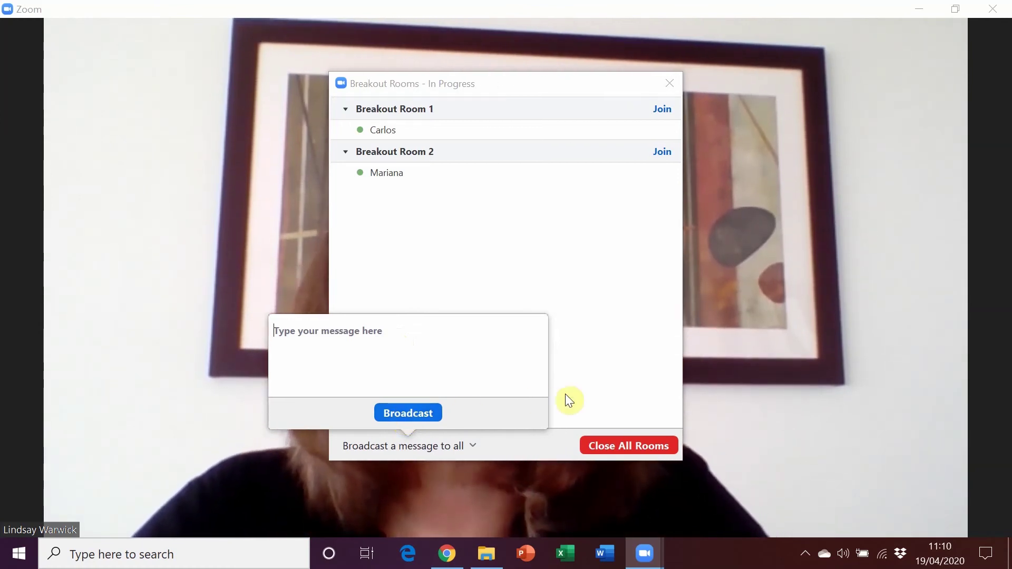
left_click(611, 397)
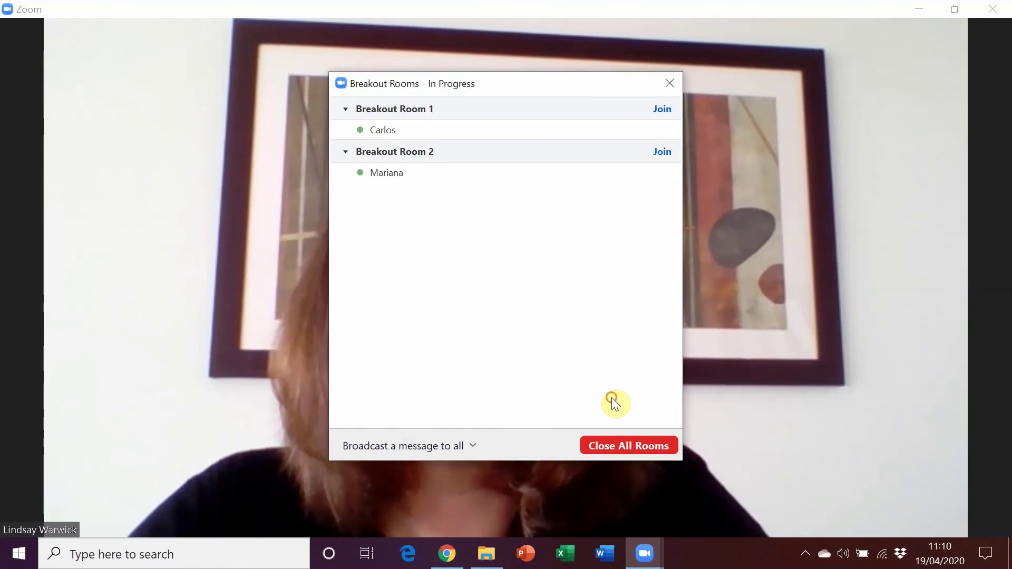
left_click(630, 443)
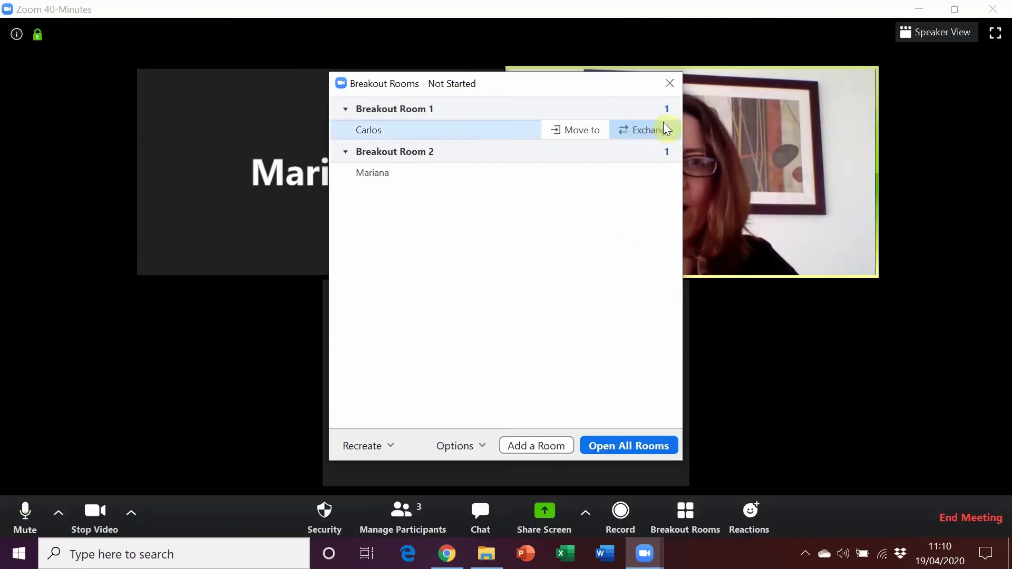
left_click(668, 87)
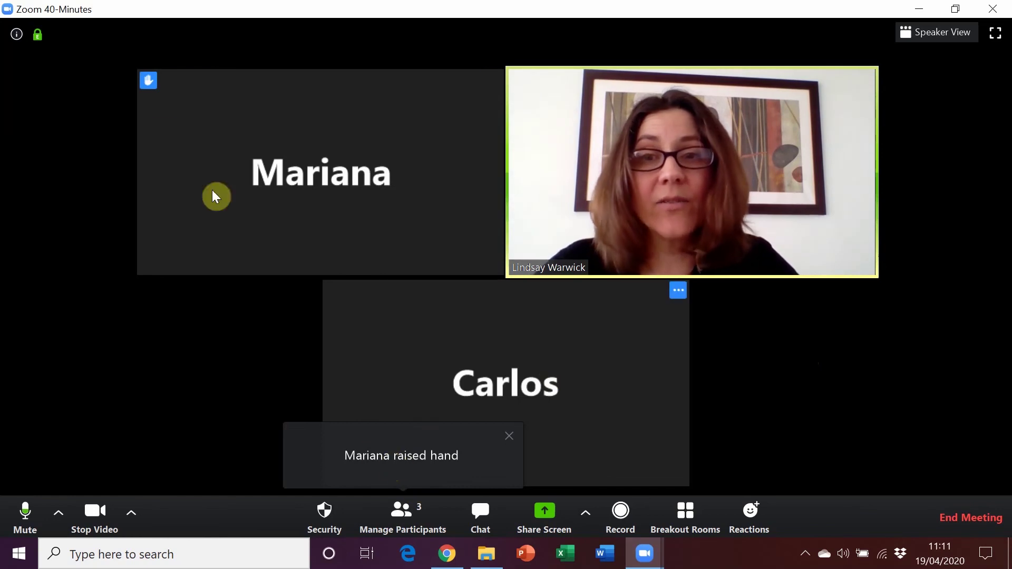
- Send the private chat message "Are you okay?" to the student whose hand is raised
mouse_move(140, 136)
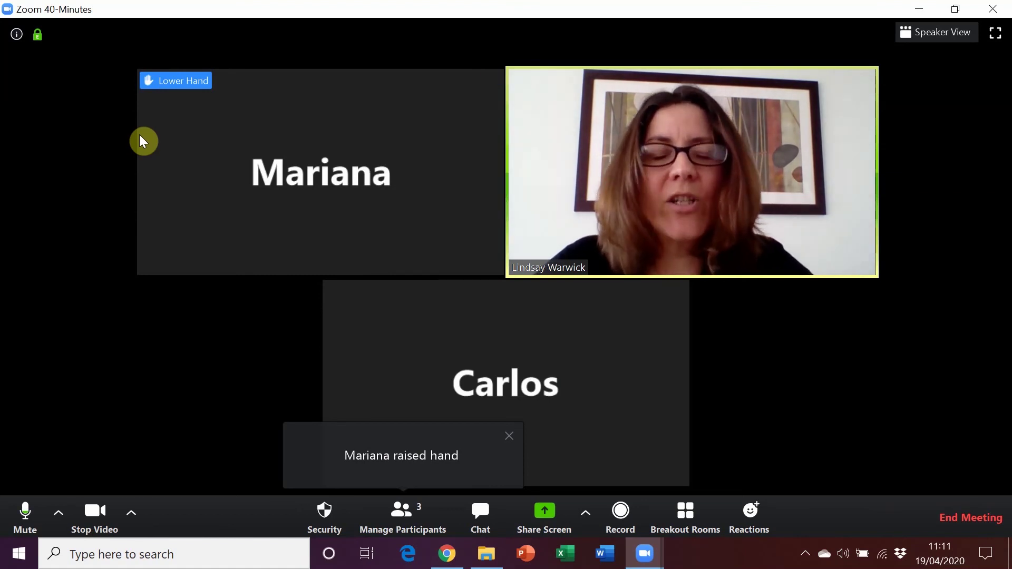
left_click(491, 514)
left_click(827, 483)
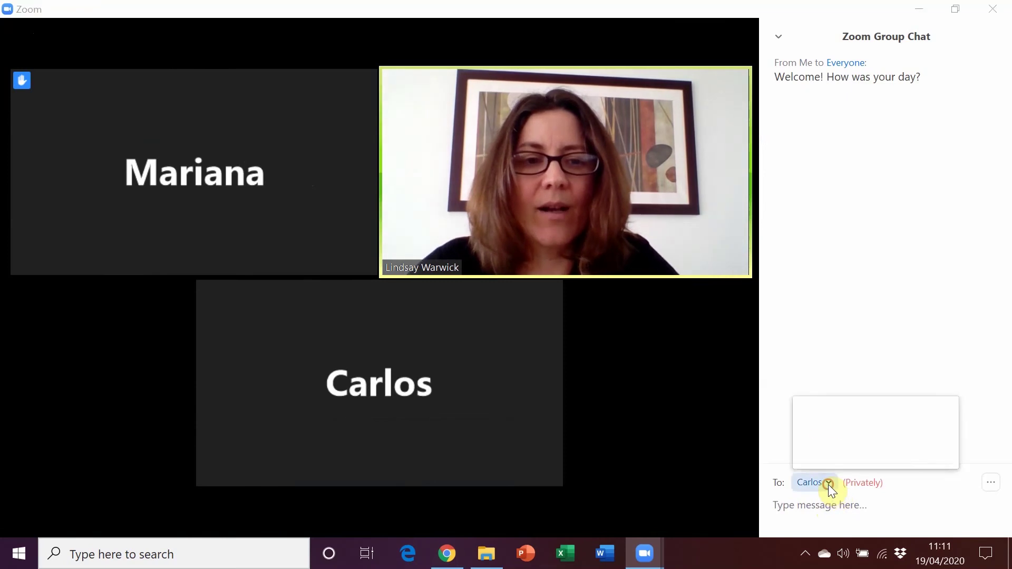
left_click(833, 433)
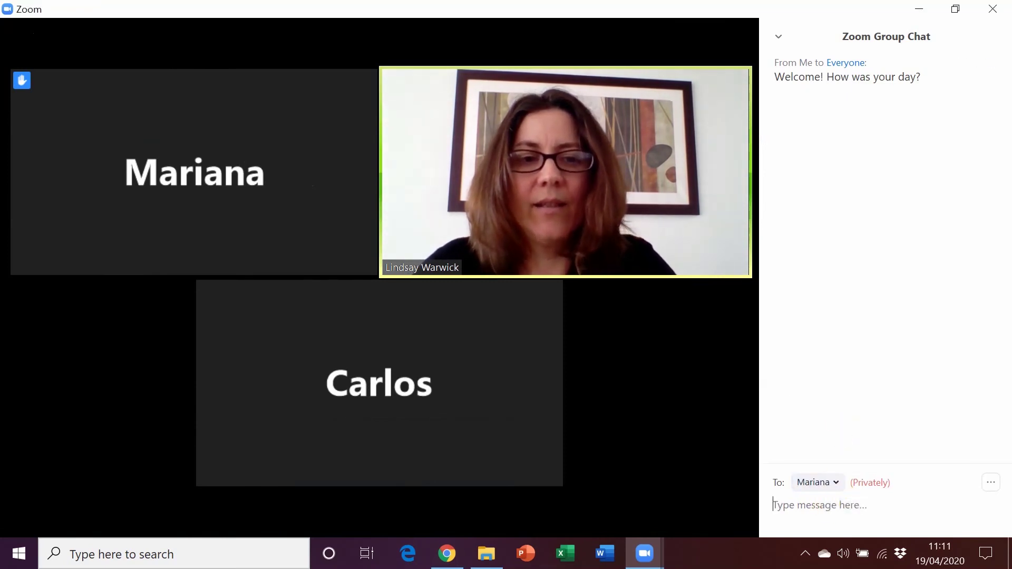
type("ARe")
key("BackSpace")
key("BackSpace")
key("BackSpace")
type("re you ")
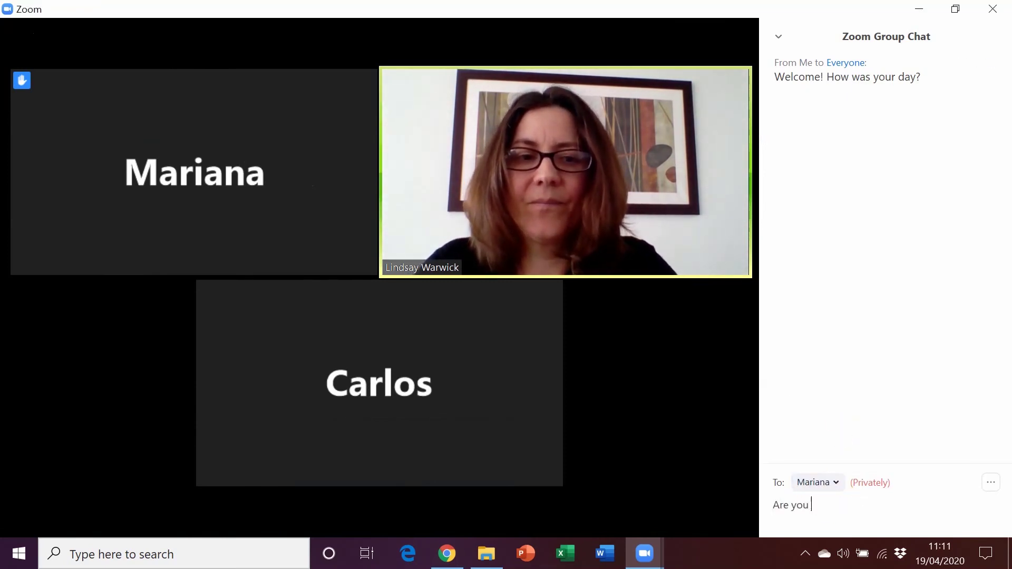
type("okay?")
key("Return")
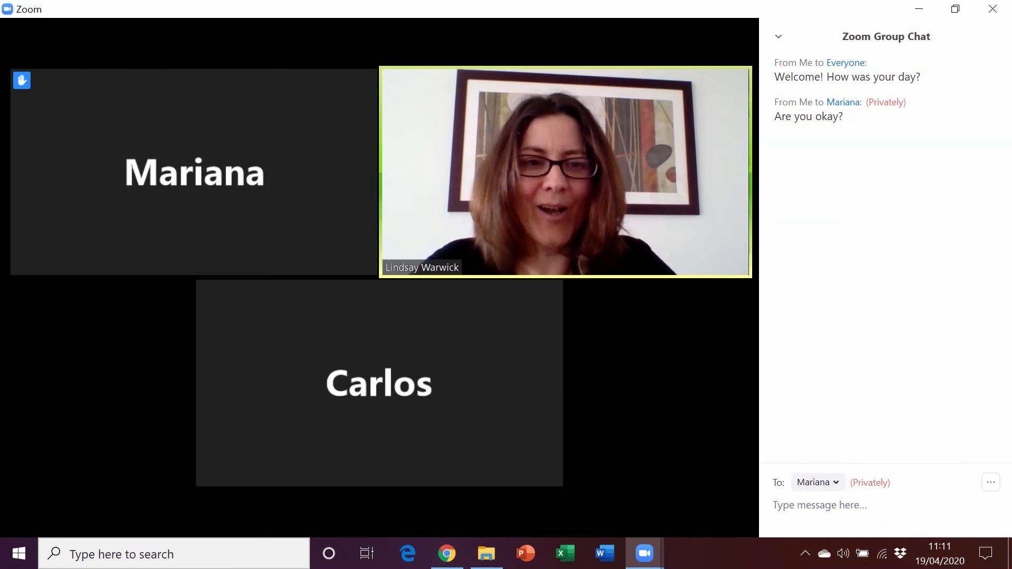
- Lower the student's raised hand and close the group chat
mouse_move(480, 335)
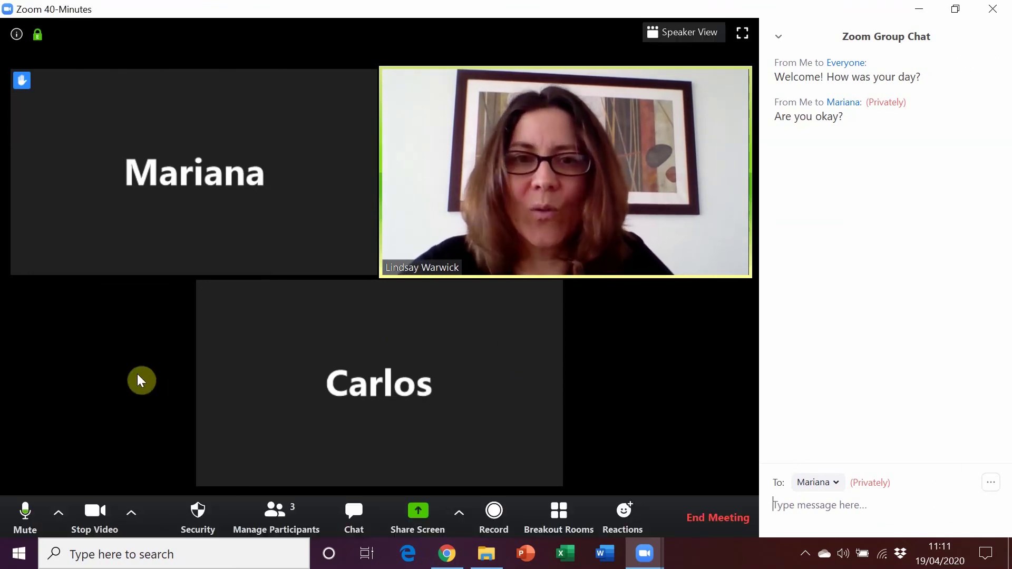
mouse_move(32, 88)
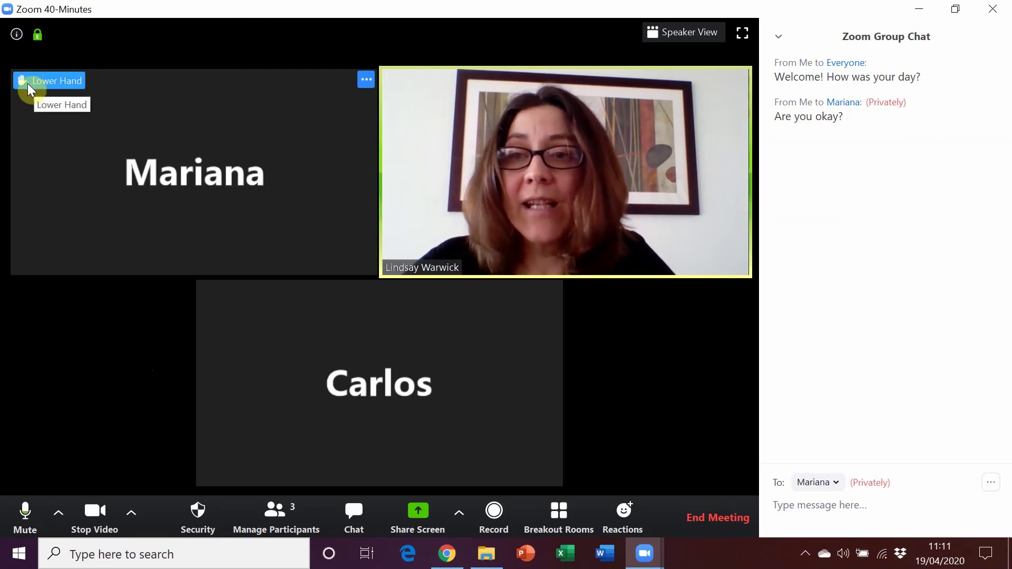
left_click(26, 89)
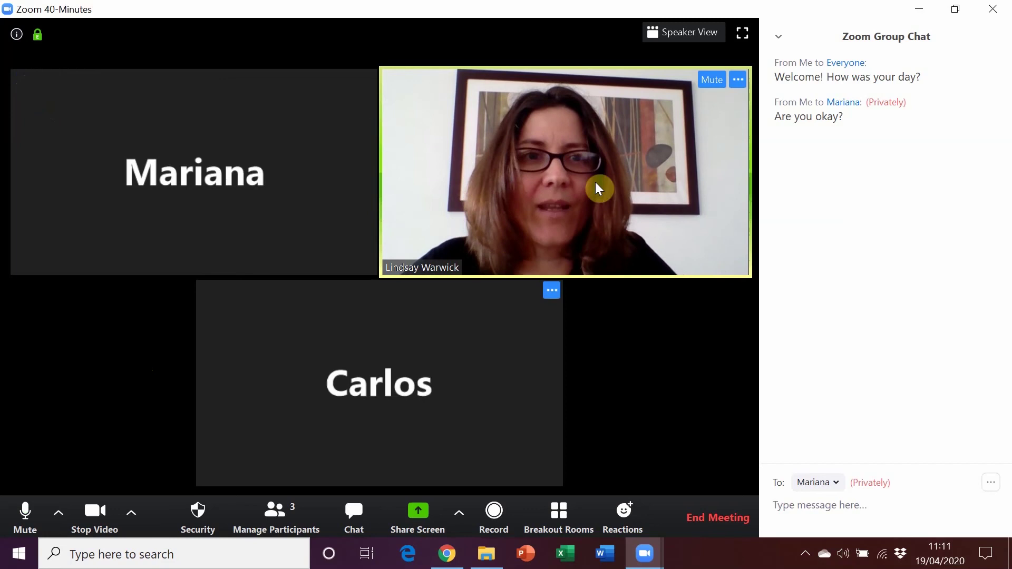
left_click(778, 37)
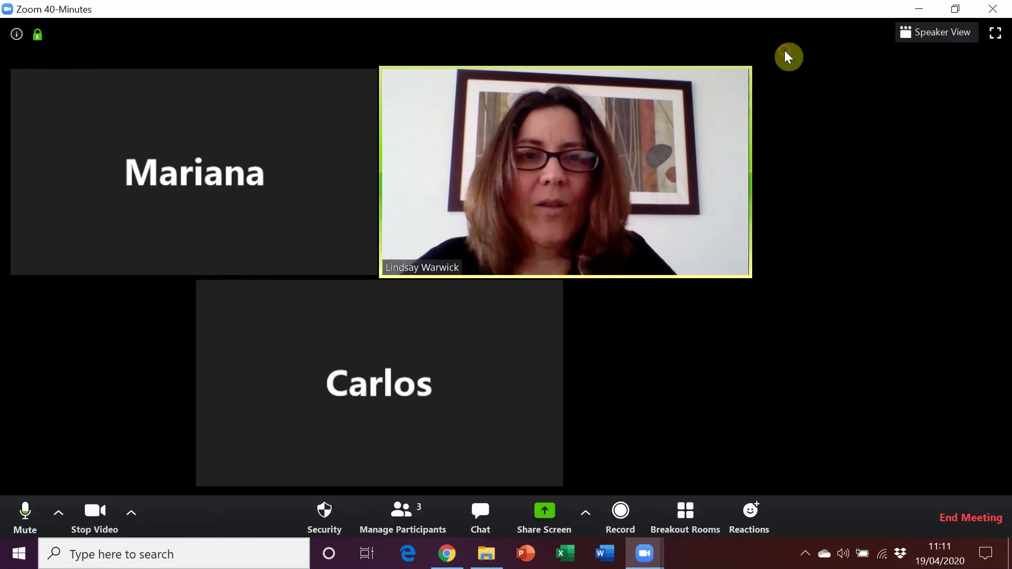
left_click(784, 53)
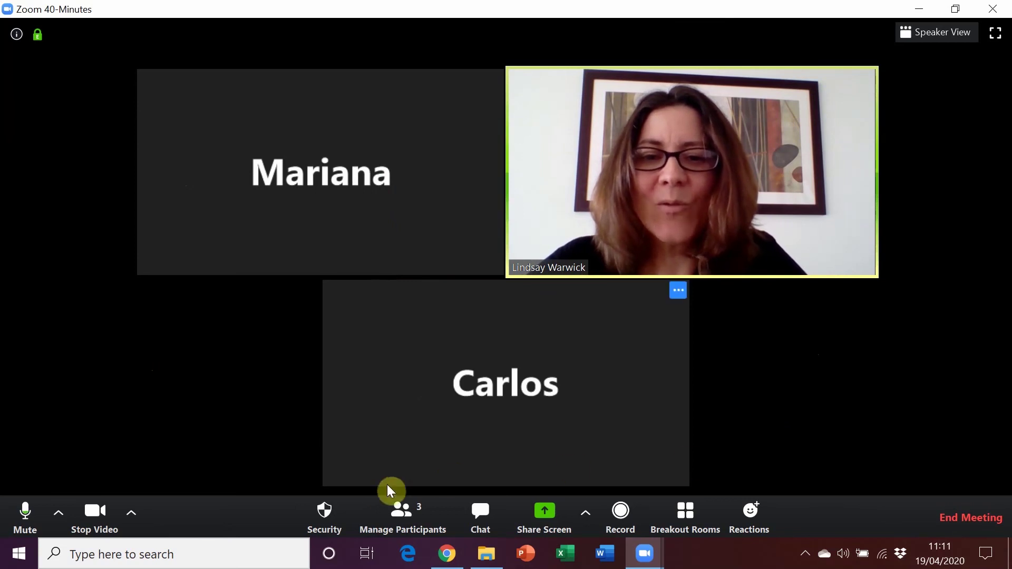
- Allow participants to chat in the meeting's security settings and review the remaining security options
left_click(331, 519)
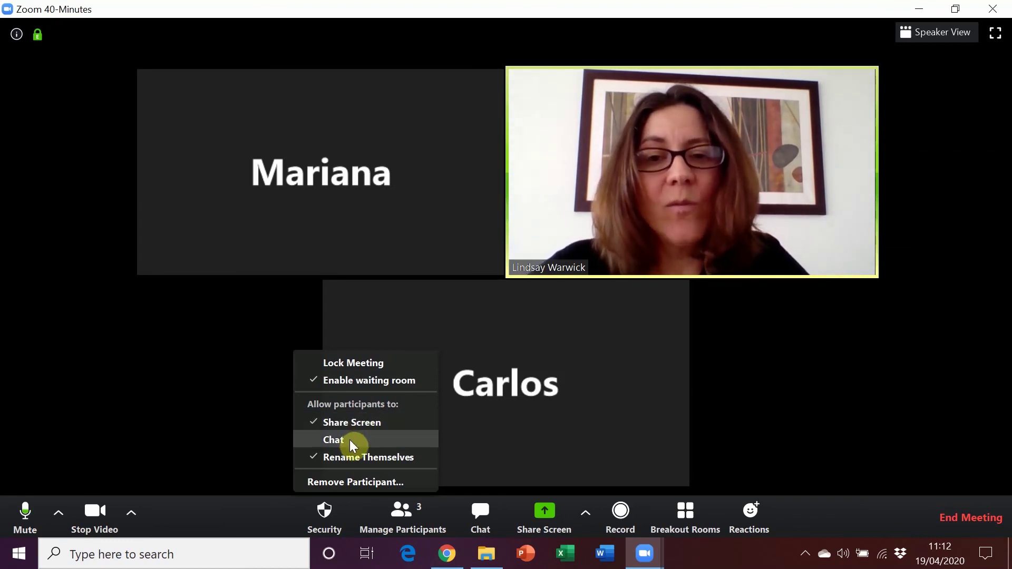
left_click(349, 440)
left_click(326, 523)
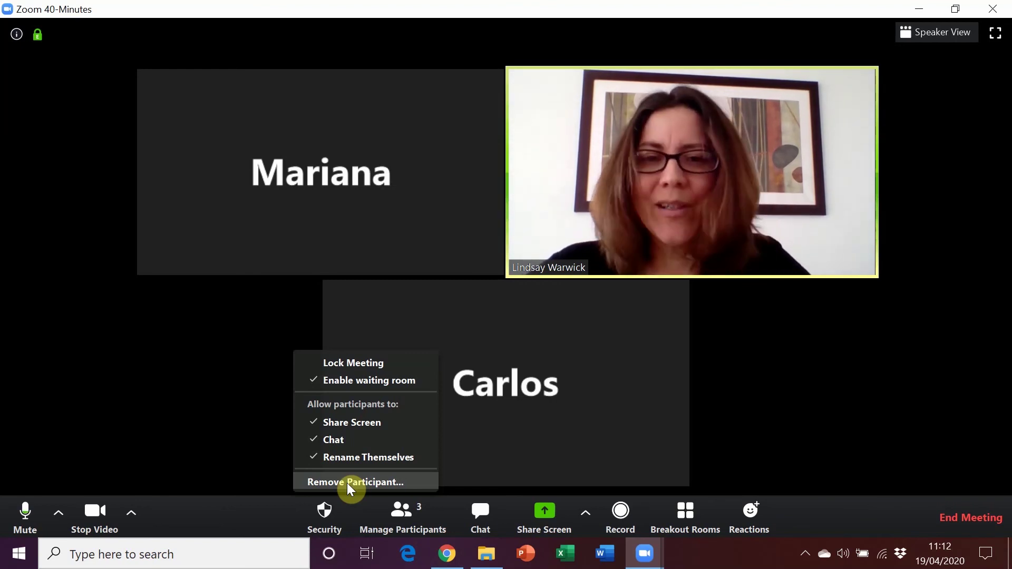
left_click(748, 394)
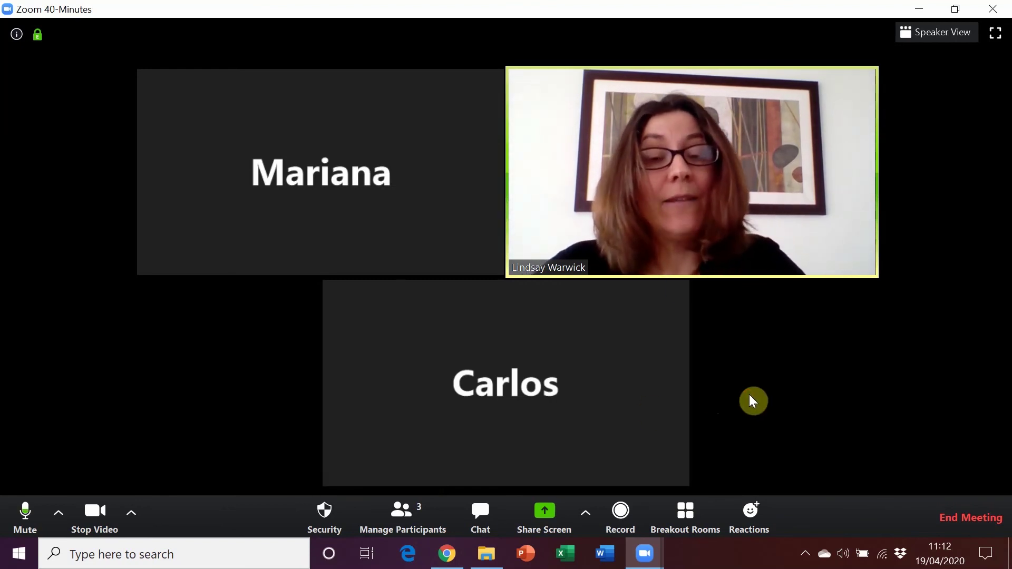